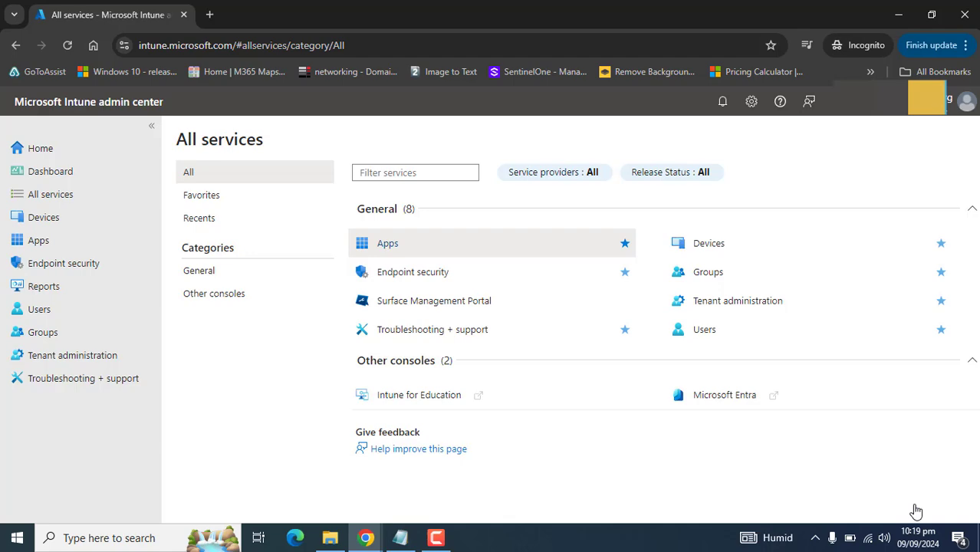
{"action": "key", "text": "ctrl+t"}
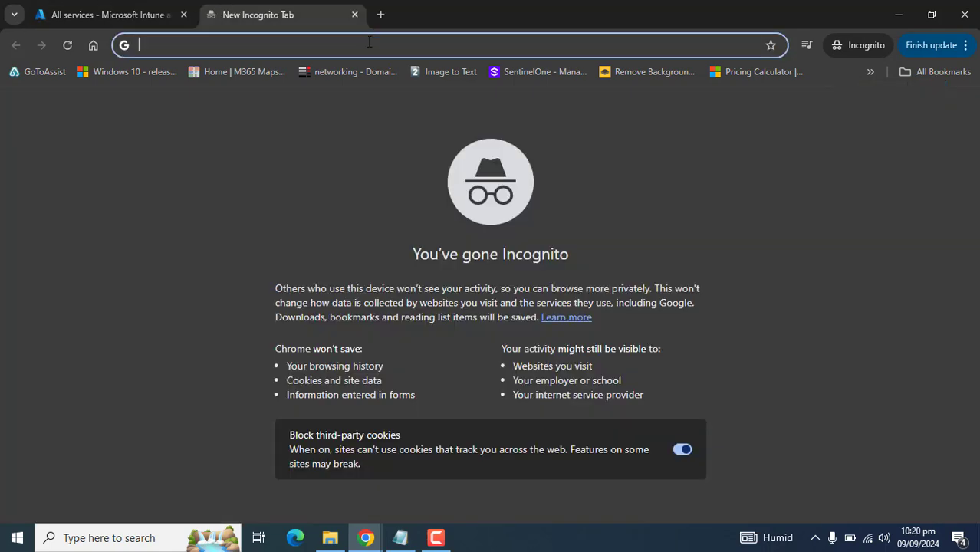
{"action": "right_click", "coordinate": [368, 43]}
{"action": "left_click", "coordinate": [434, 162]}
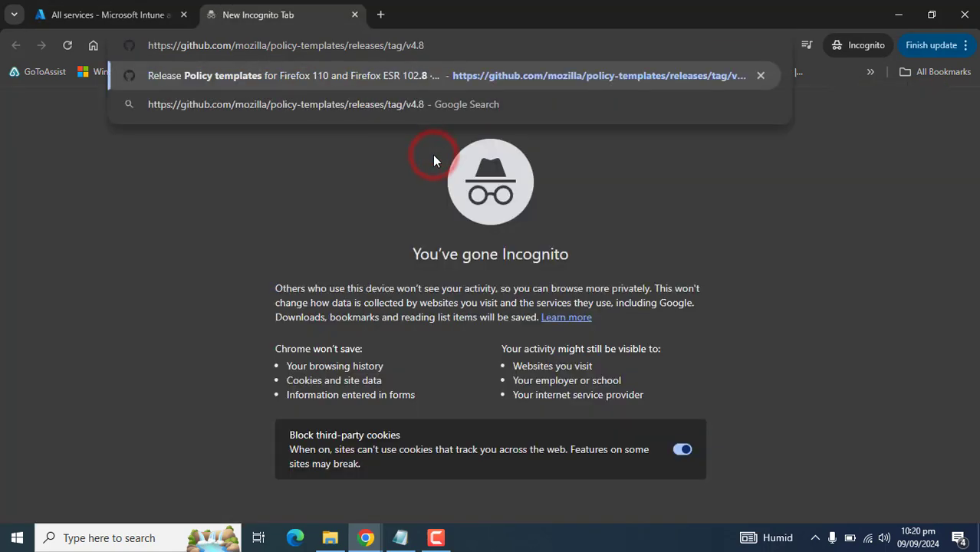
{"action": "key", "text": "Return"}
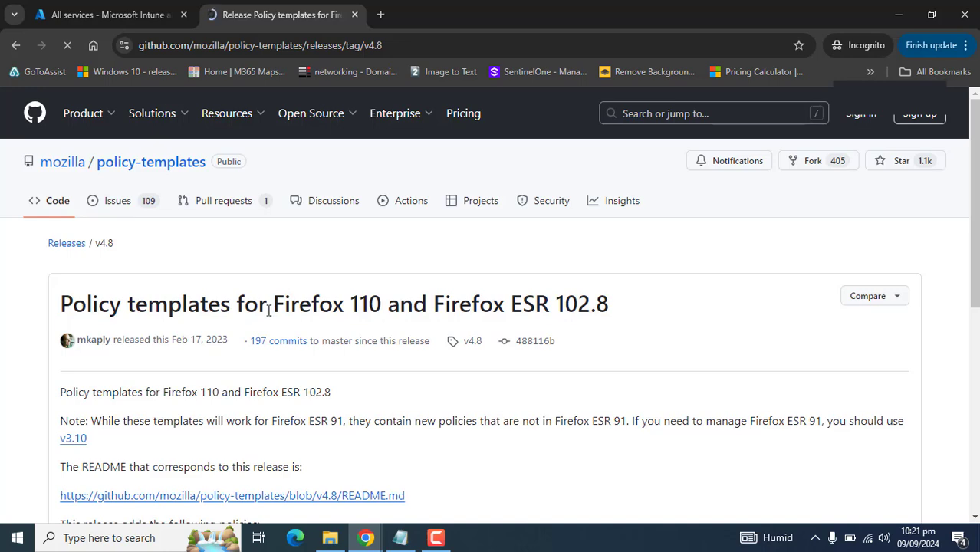
Step: Download policy_templates_v4.8.zip from the release assets and save it in the Downloads folder
{"action": "left_click_drag", "start_coordinate": [269, 306], "coordinate": [357, 306]}
{"action": "left_click", "coordinate": [750, 309]}
{"action": "scroll", "coordinate": [750, 309], "scroll_direction": "down", "scroll_amount": 5}
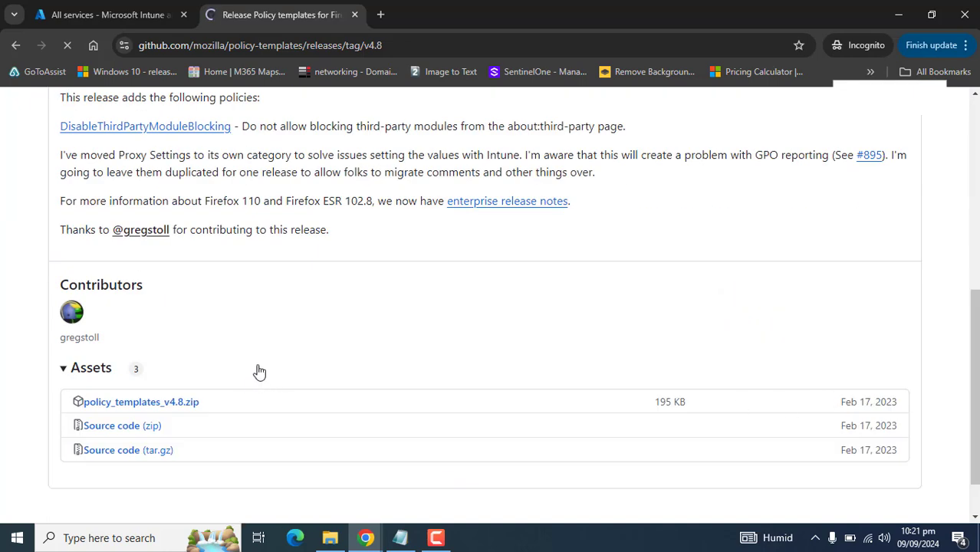
{"action": "left_click", "coordinate": [117, 411]}
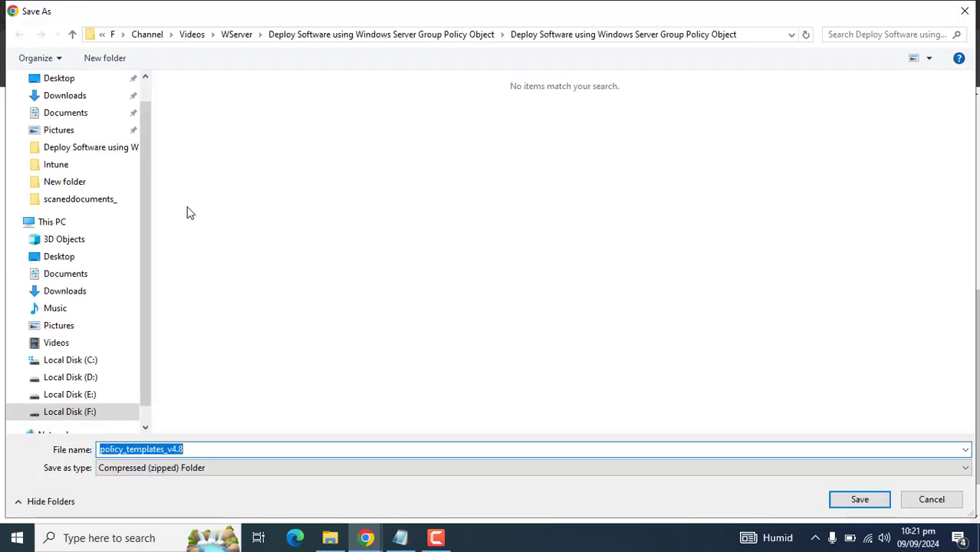
{"action": "left_click_drag", "start_coordinate": [147, 197], "coordinate": [72, 98]}
{"action": "key", "text": "Return"}
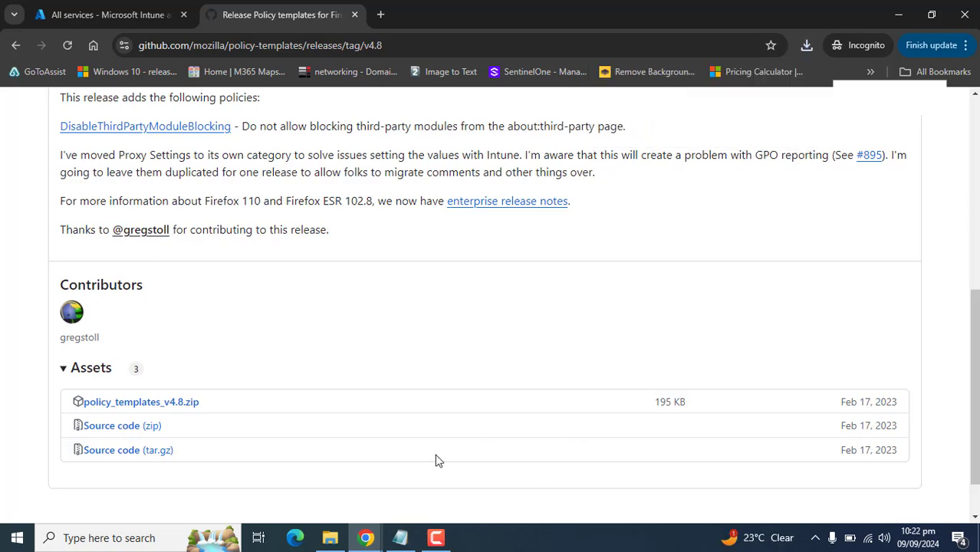
Step: Extract the policy_templates_v4.8 archive in File Explorer's Downloads folder to the default policy_templates_v4.8 destination
{"action": "left_click", "coordinate": [330, 537]}
{"action": "left_click", "coordinate": [291, 431]}
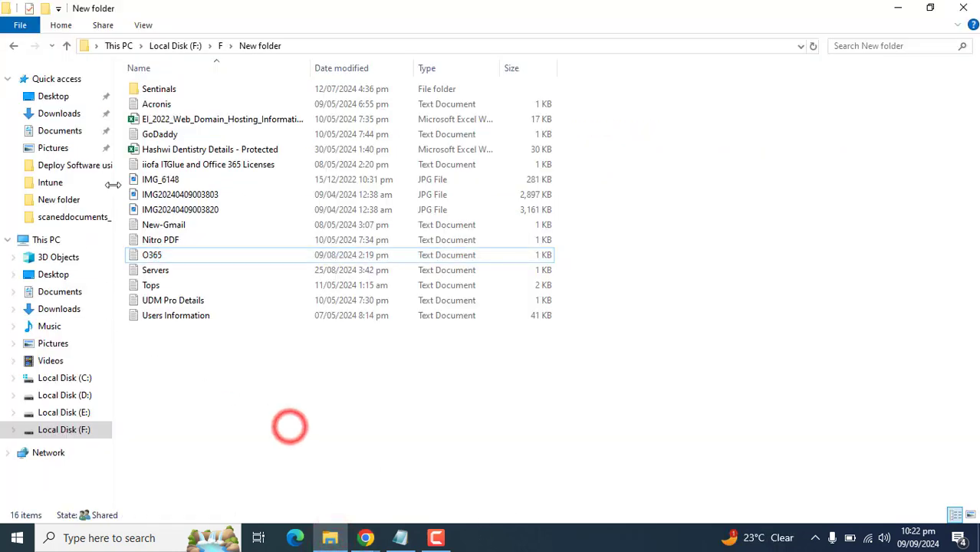
{"action": "left_click", "coordinate": [63, 112]}
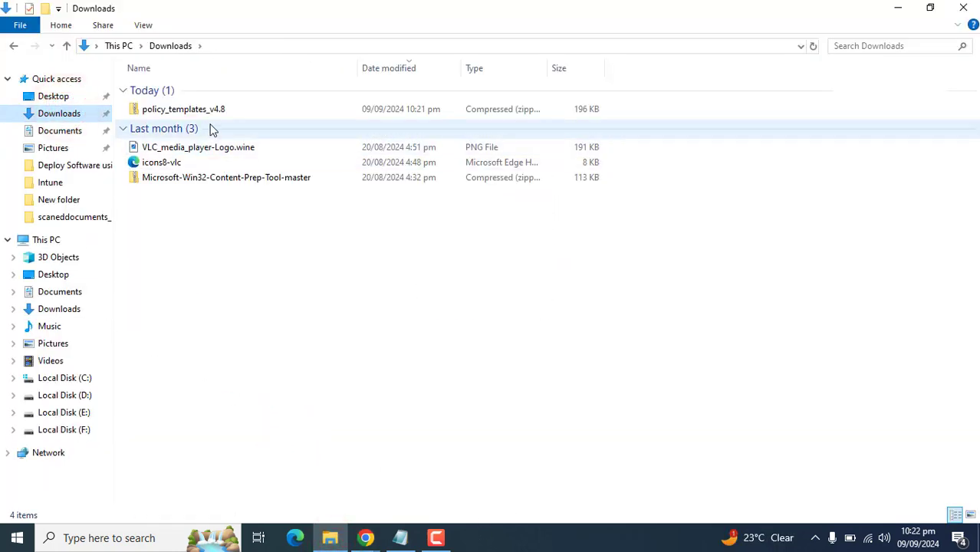
{"action": "left_click", "coordinate": [203, 113]}
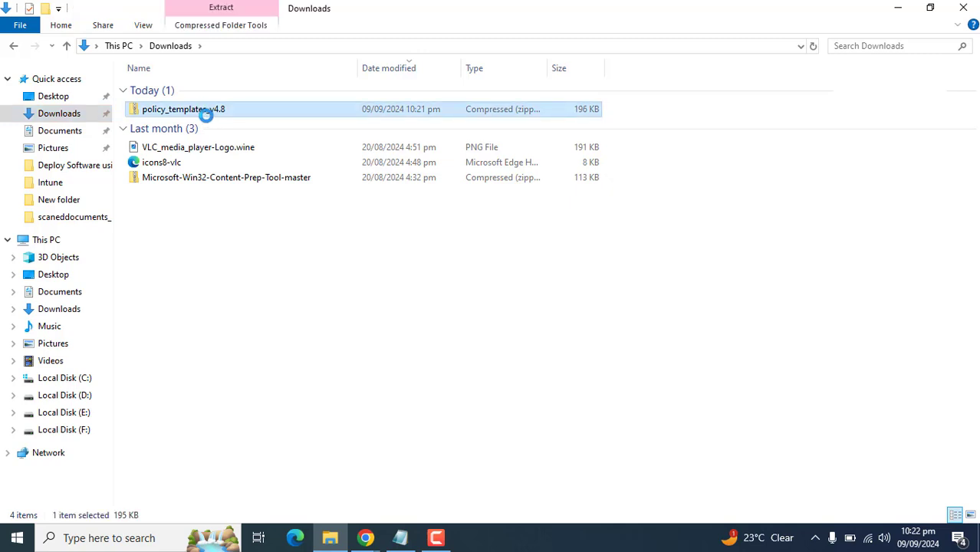
{"action": "right_click", "coordinate": [204, 112]}
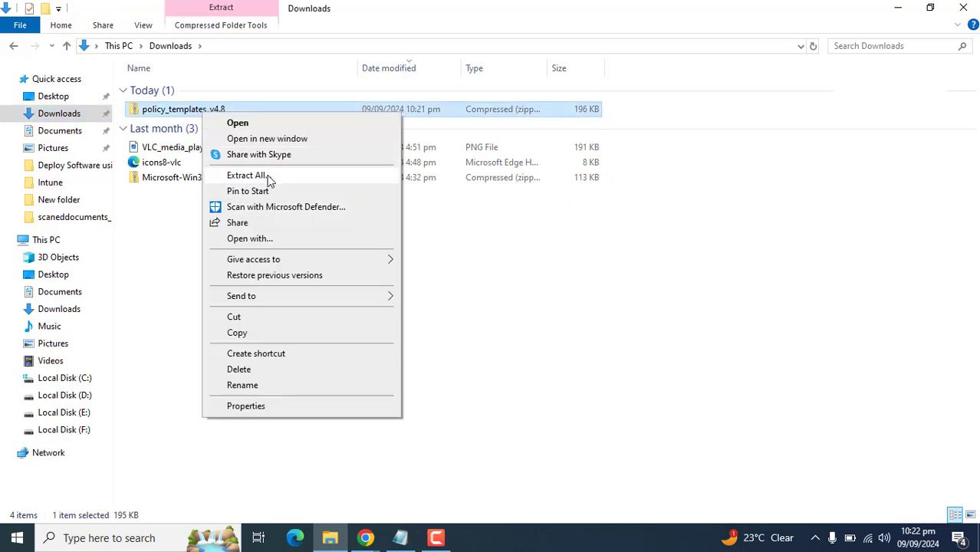
{"action": "left_click", "coordinate": [253, 176]}
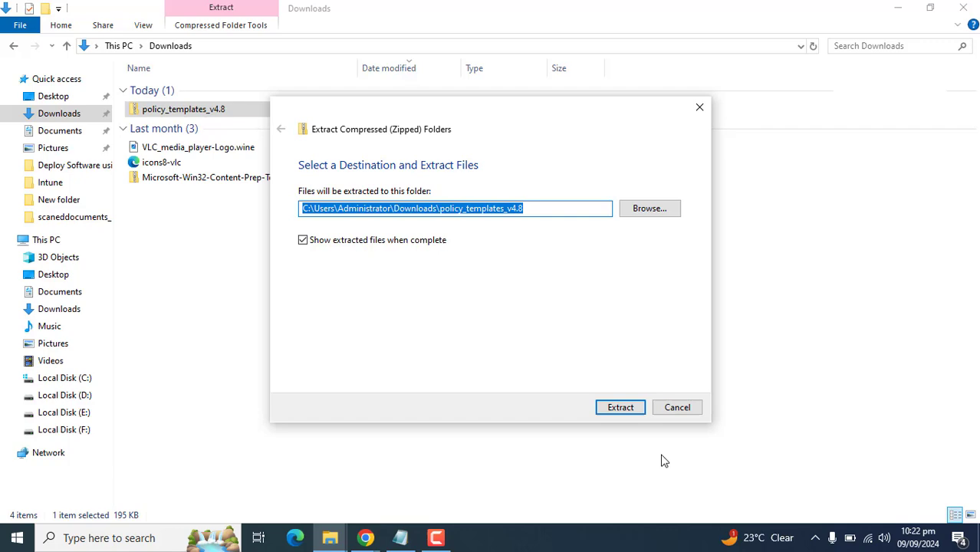
{"action": "left_click", "coordinate": [627, 408]}
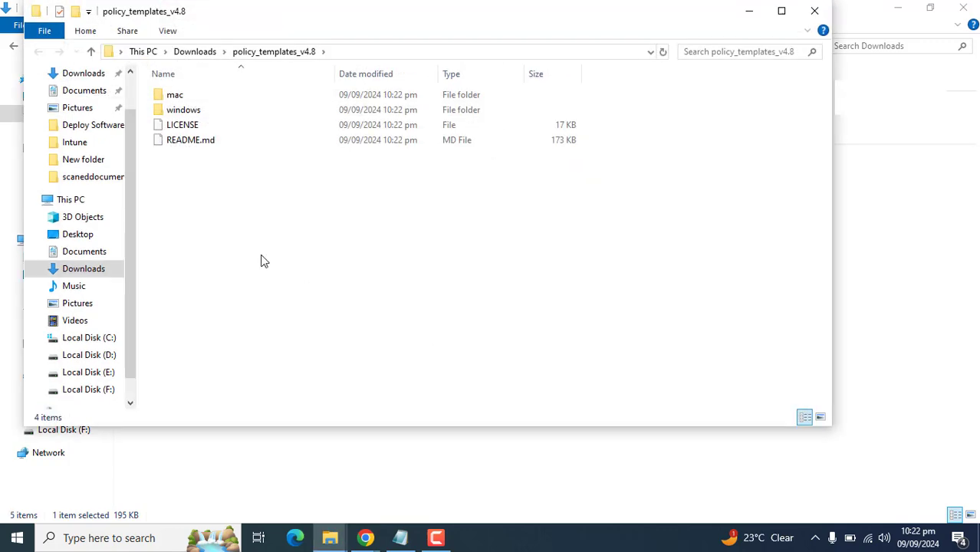
Step: Open the windows folder of the extracted templates and locate the firefox.admx and mozilla.admx files
{"action": "double_click", "coordinate": [491, 15]}
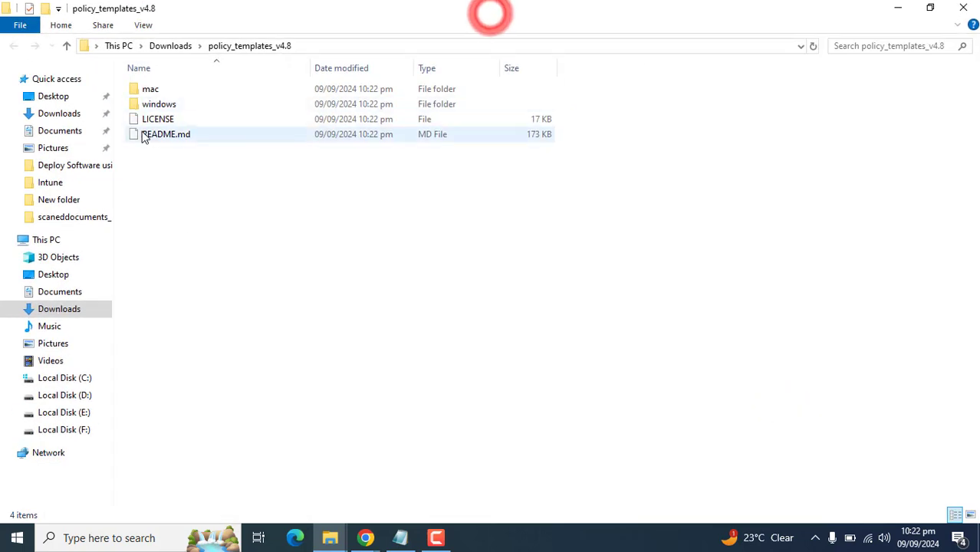
{"action": "double_click", "coordinate": [161, 106]}
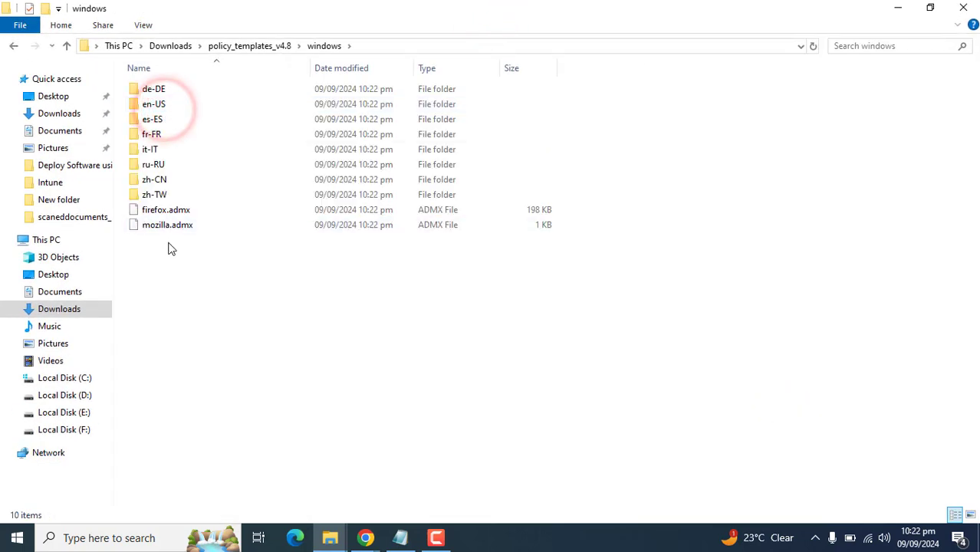
{"action": "left_click", "coordinate": [184, 214]}
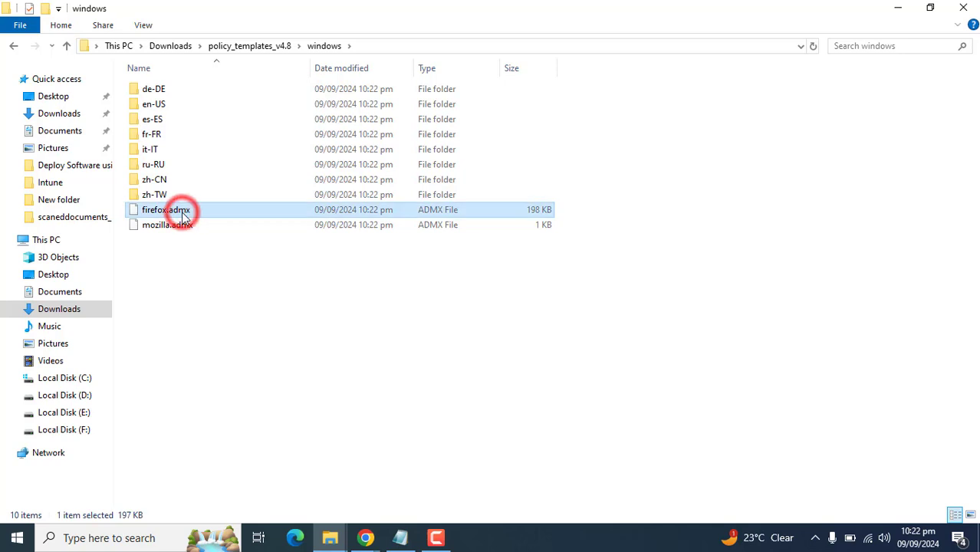
{"action": "left_click", "coordinate": [182, 227]}
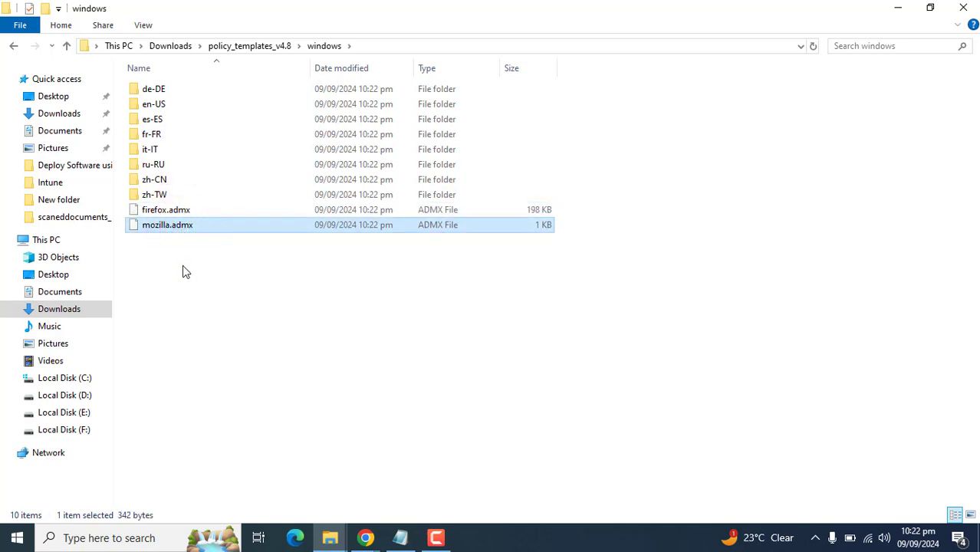
{"action": "left_click", "coordinate": [684, 362]}
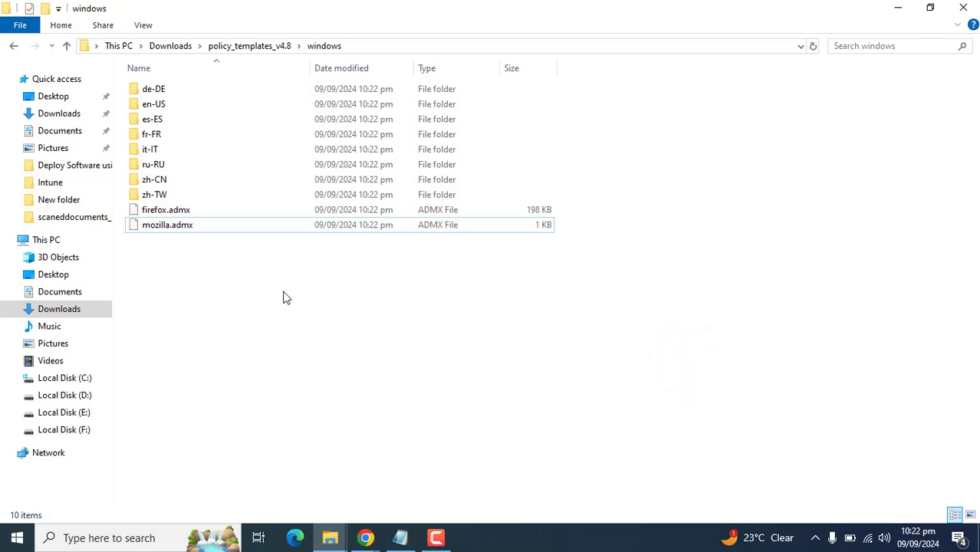
Step: Check the ADML files in the en-US folder, then go back to the ADMX files in the windows folder
{"action": "double_click", "coordinate": [159, 108]}
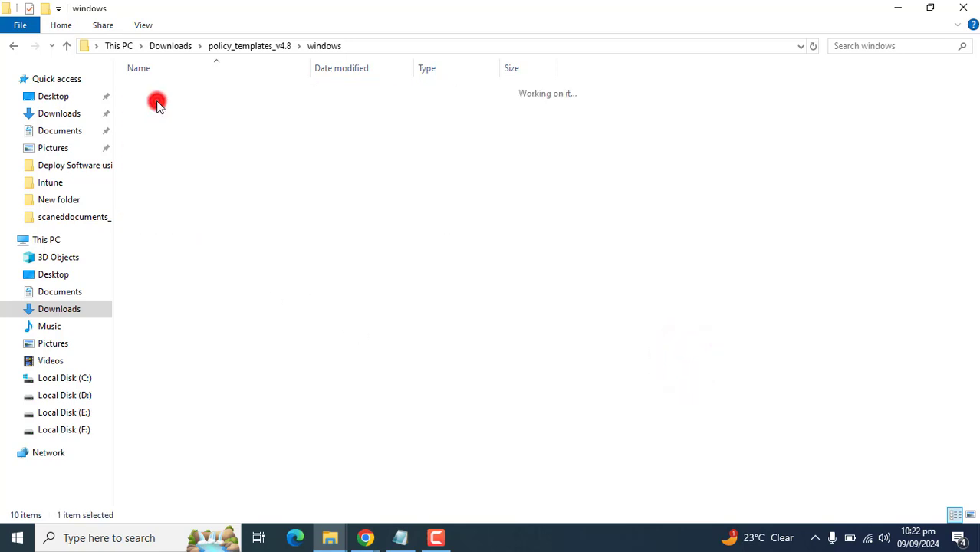
{"action": "left_click", "coordinate": [159, 104]}
{"action": "left_click_drag", "start_coordinate": [172, 144], "coordinate": [174, 71]}
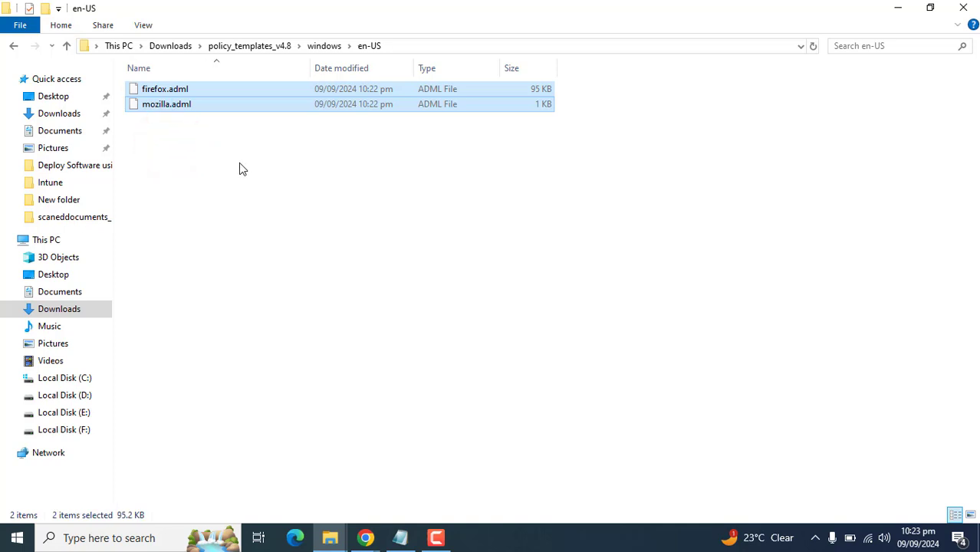
{"action": "left_click", "coordinate": [239, 167]}
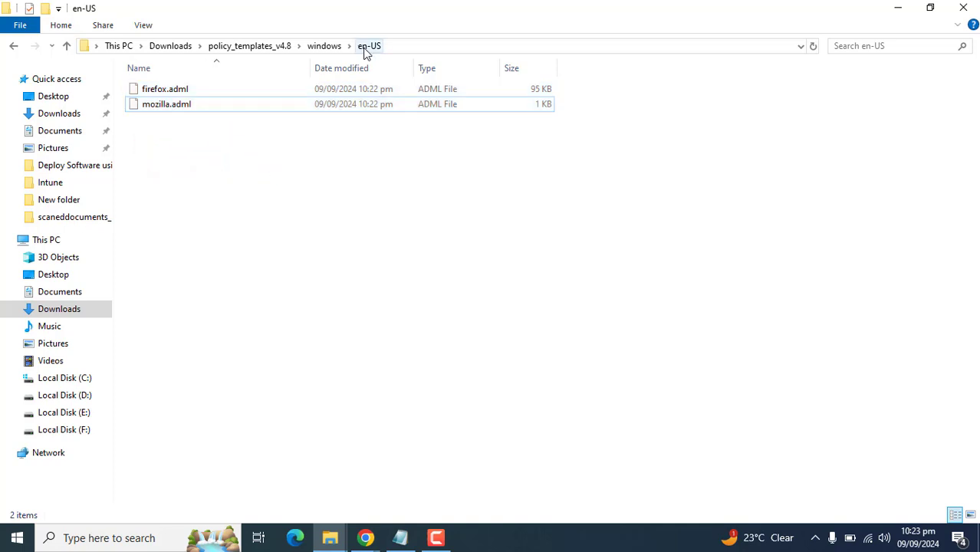
{"action": "left_click", "coordinate": [11, 45]}
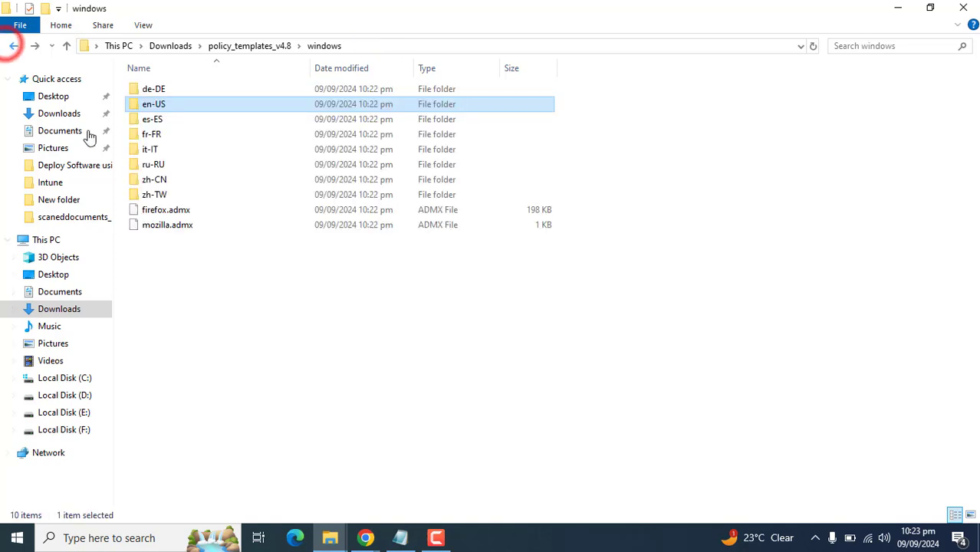
{"action": "left_click", "coordinate": [173, 225]}
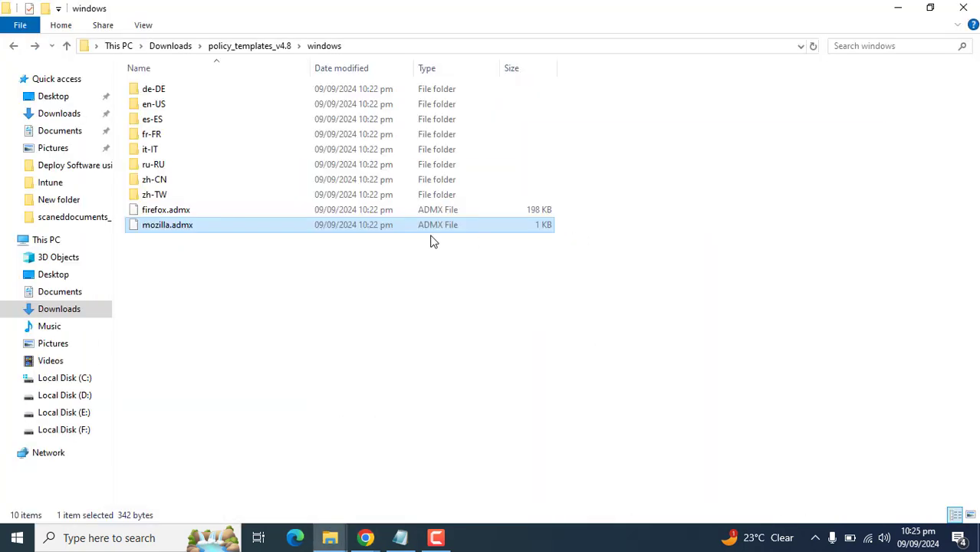
{"action": "left_click", "coordinate": [204, 211]}
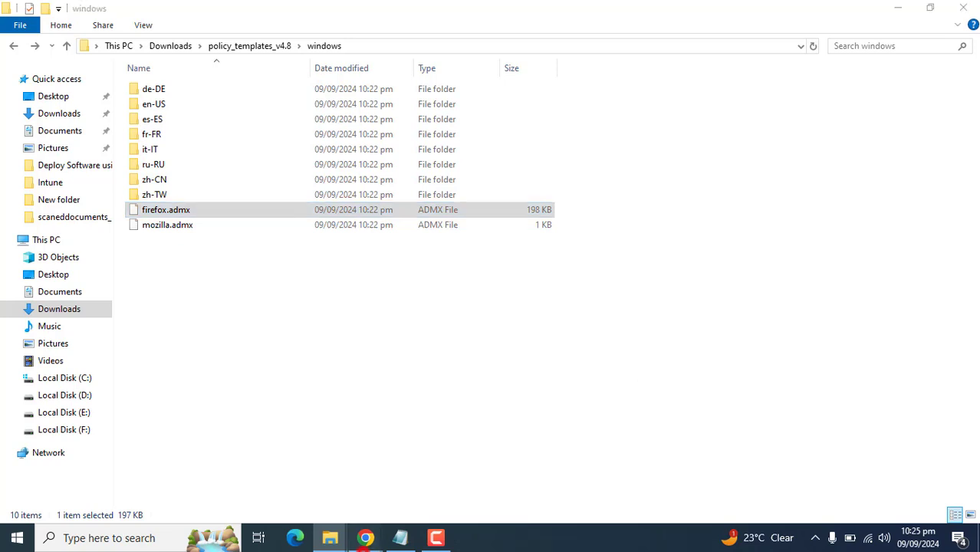
{"action": "left_click", "coordinate": [365, 538]}
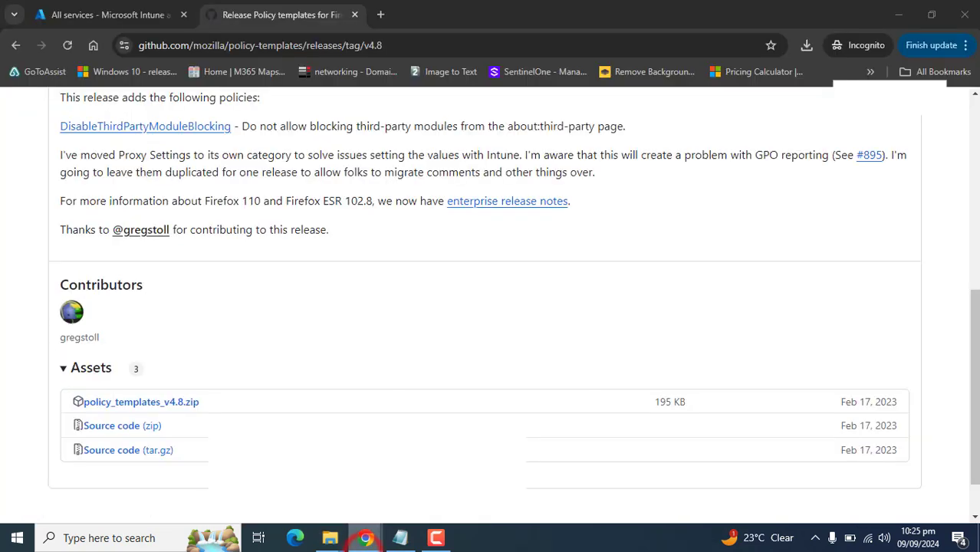
{"action": "left_click", "coordinate": [99, 14]}
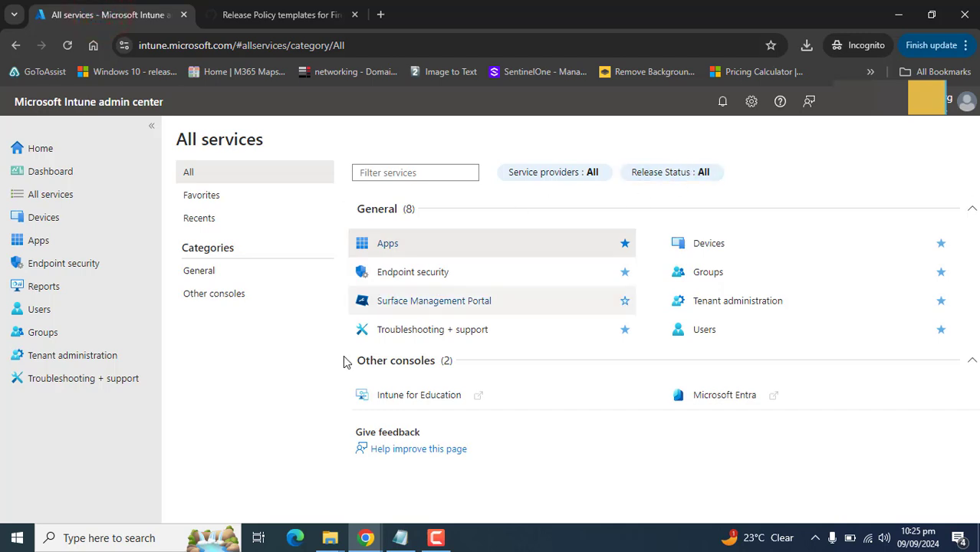
{"action": "left_click", "coordinate": [226, 44]}
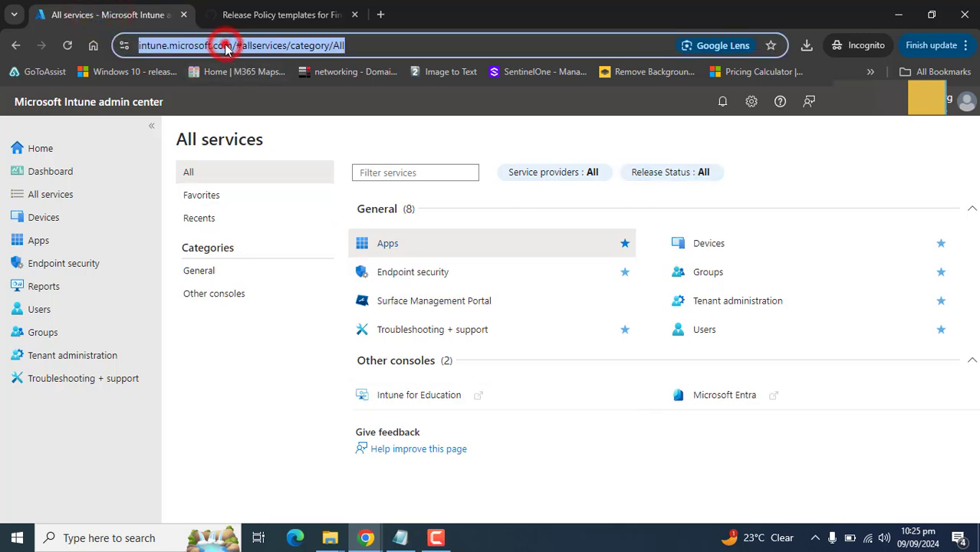
{"action": "left_click", "coordinate": [223, 45]}
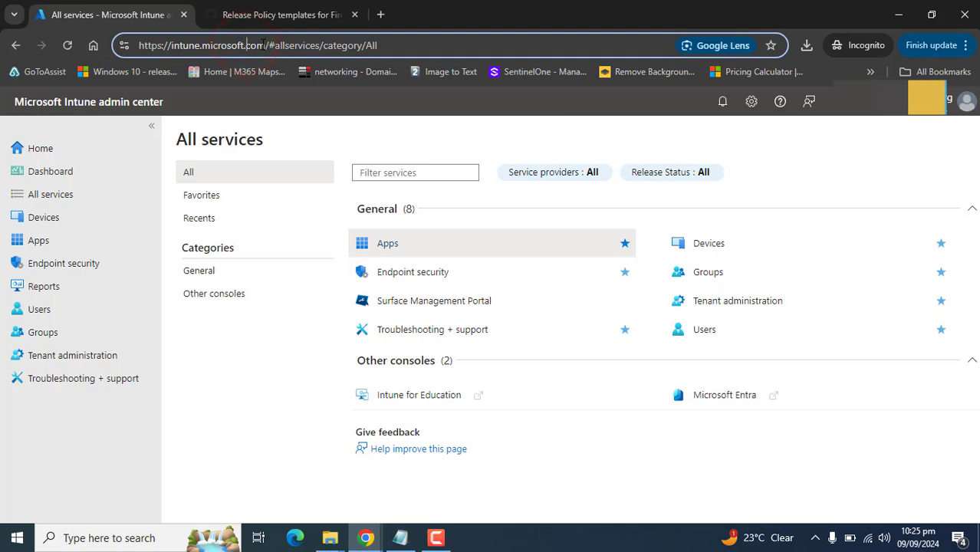
{"action": "left_click_drag", "start_coordinate": [265, 45], "coordinate": [139, 45]}
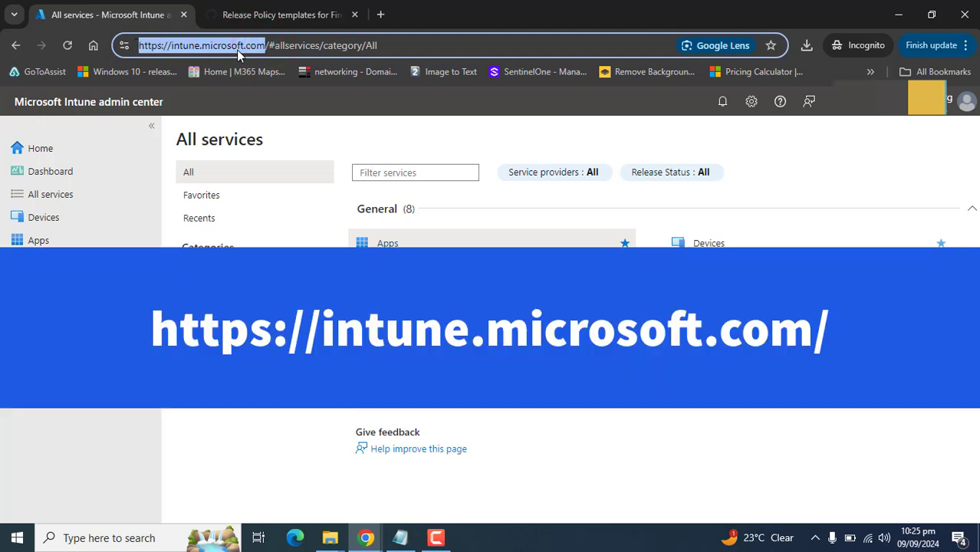
{"action": "key", "text": "Escape"}
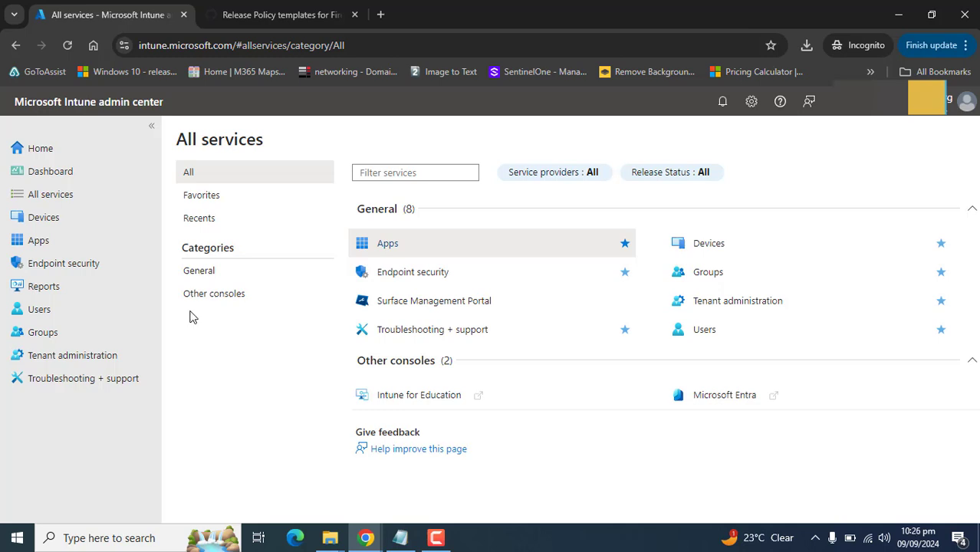
Step: Go to the Configuration page for devices and start a new ADMX import
{"action": "left_click", "coordinate": [45, 219]}
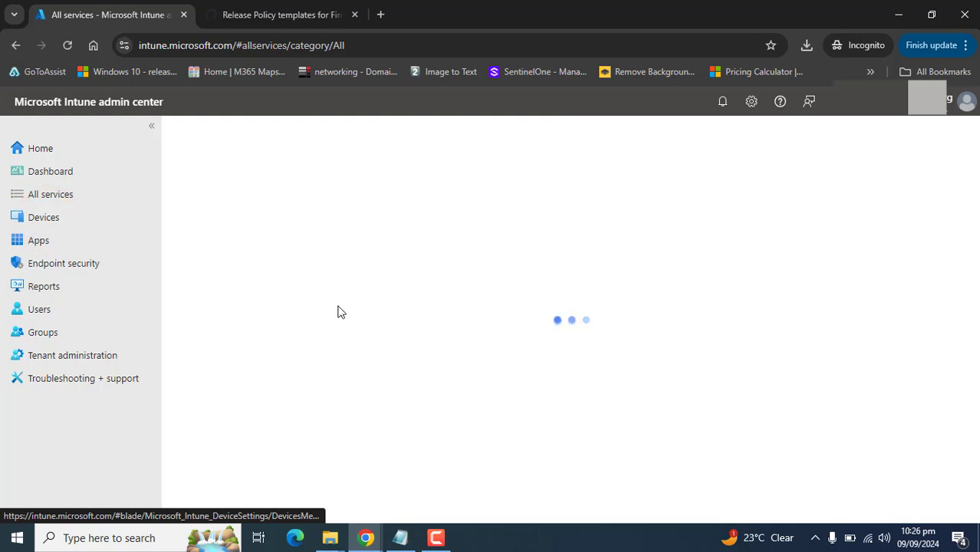
{"action": "left_click_drag", "start_coordinate": [339, 284], "coordinate": [339, 378]}
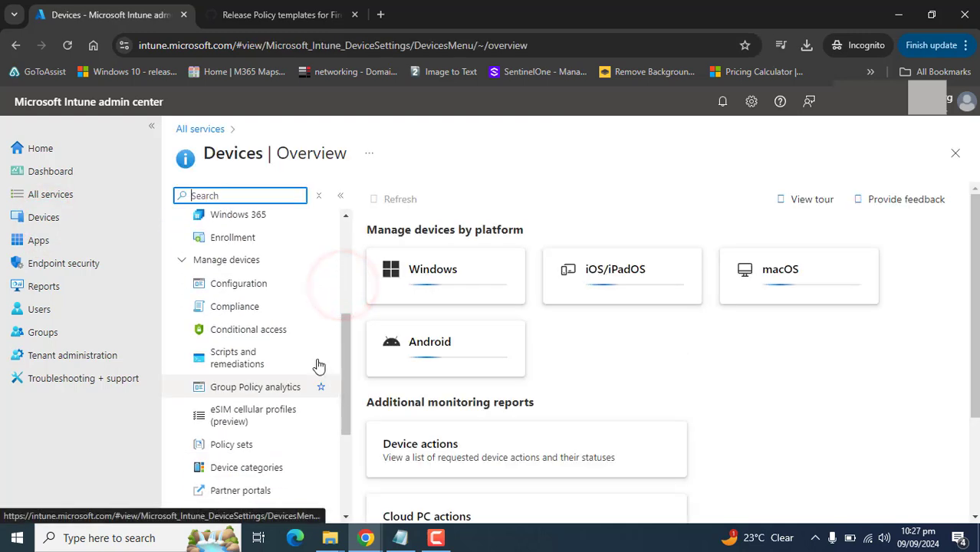
{"action": "left_click", "coordinate": [245, 286]}
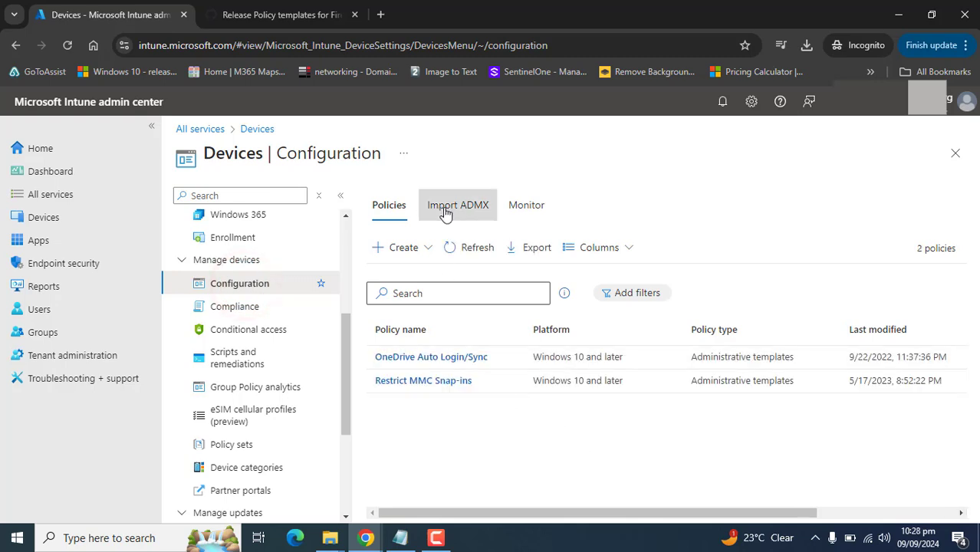
{"action": "left_click", "coordinate": [477, 206]}
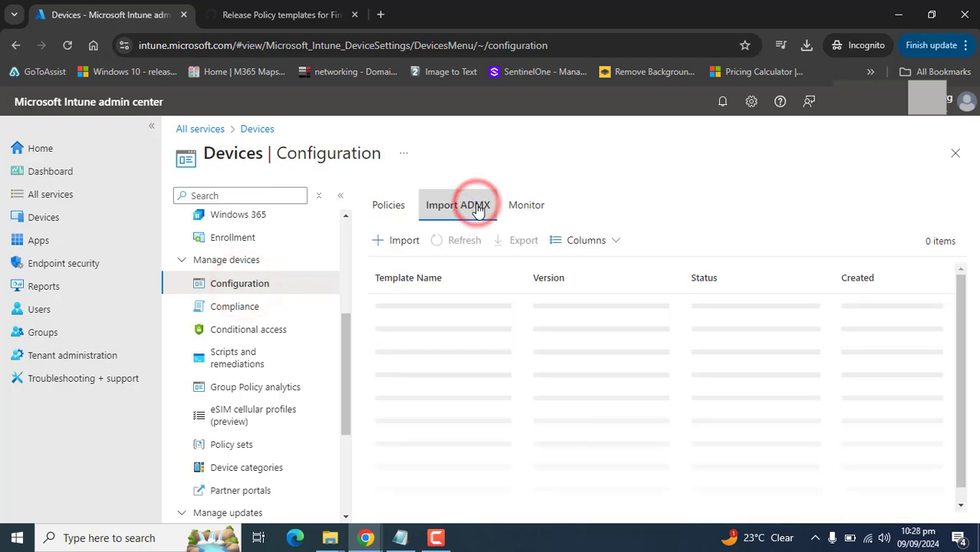
{"action": "left_click", "coordinate": [403, 242]}
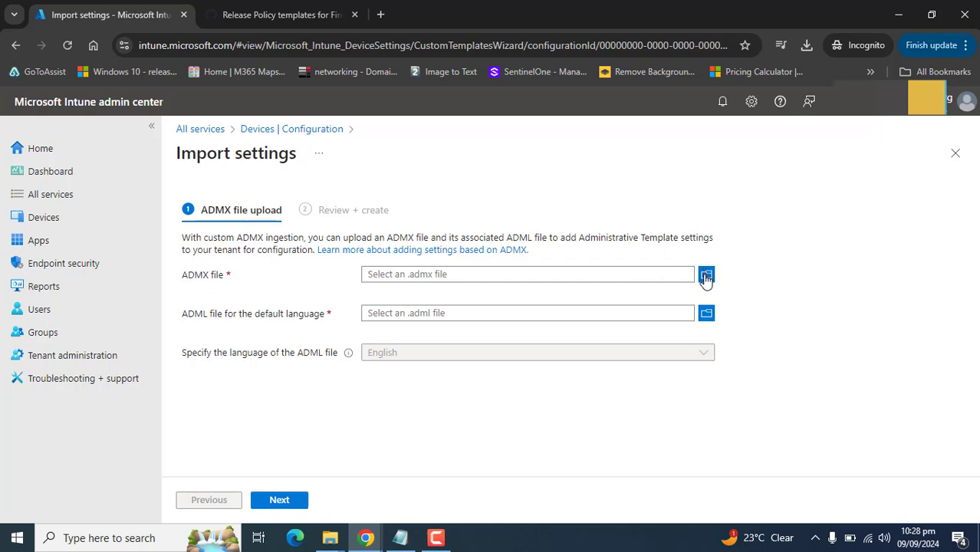
Step: Choose mozilla.admx from the windows folder of policy_templates_v4.8 in Downloads as the ADMX file, listing all file types
{"action": "left_click", "coordinate": [707, 276]}
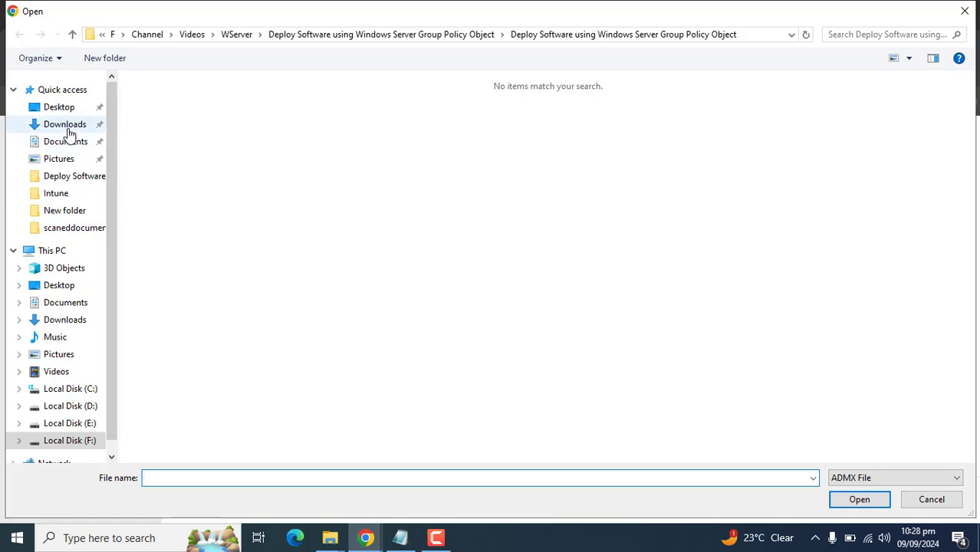
{"action": "left_click", "coordinate": [66, 125]}
{"action": "double_click", "coordinate": [192, 122]}
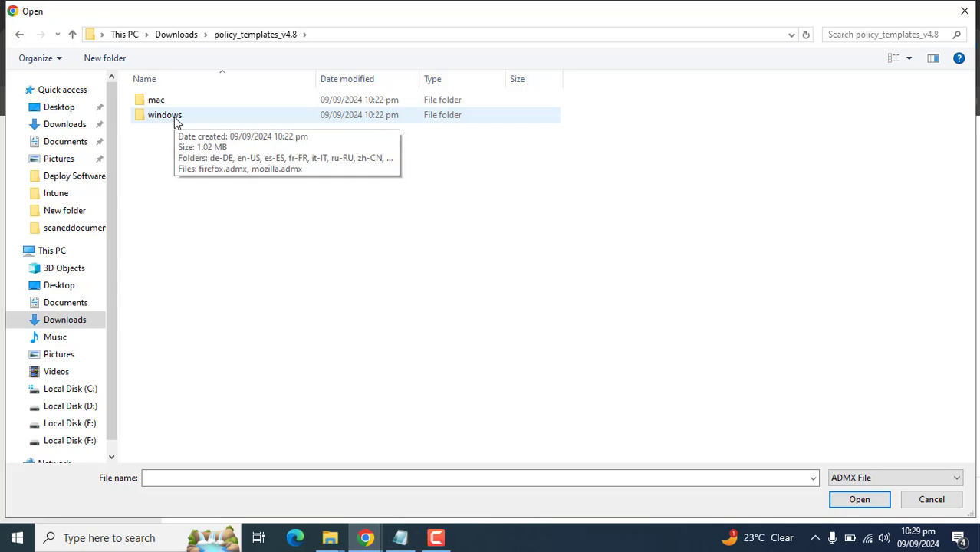
{"action": "left_click", "coordinate": [895, 478]}
{"action": "left_click", "coordinate": [853, 502]}
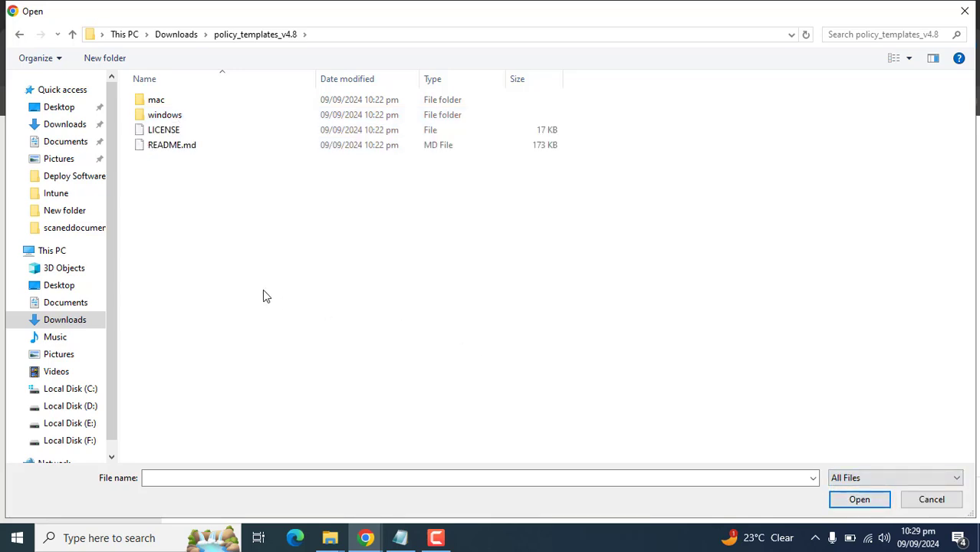
{"action": "double_click", "coordinate": [170, 115]}
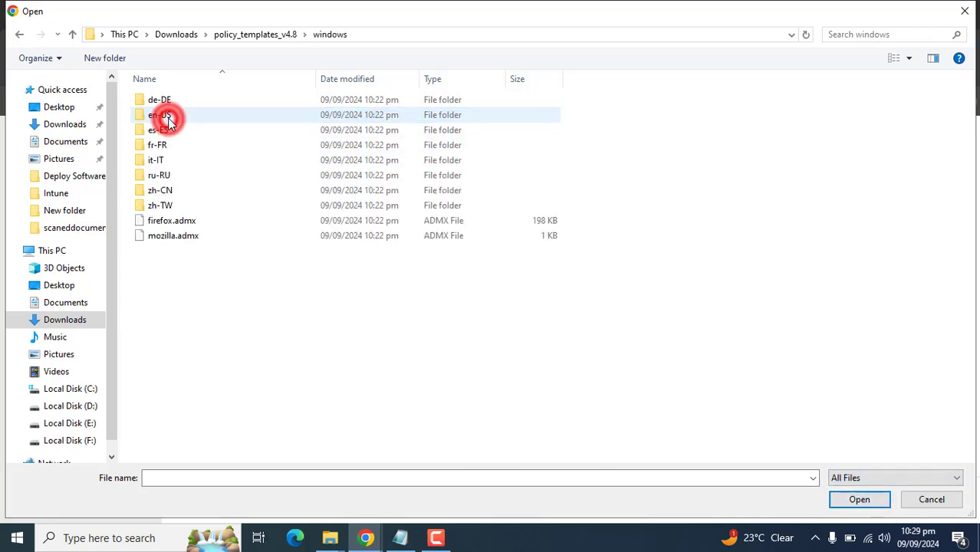
{"action": "left_click", "coordinate": [196, 238]}
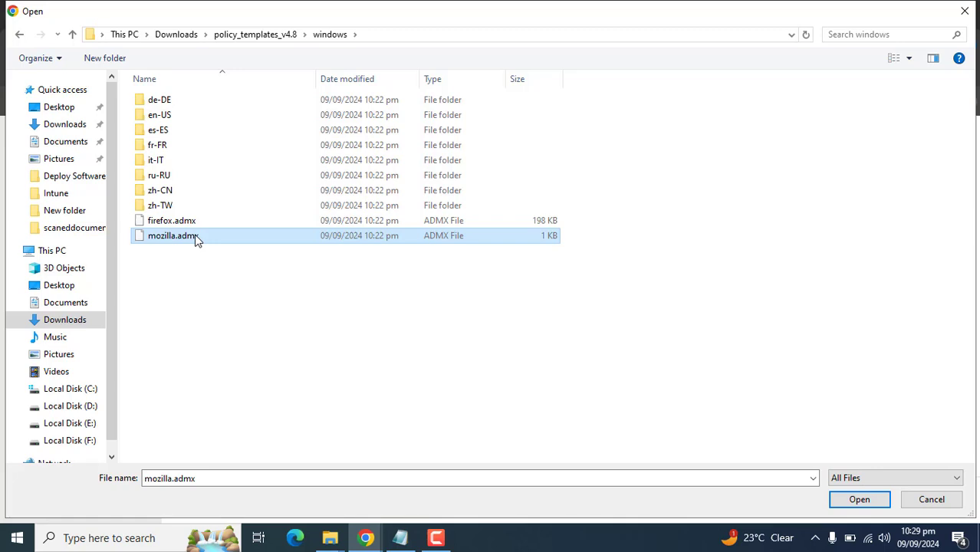
{"action": "left_click", "coordinate": [859, 500]}
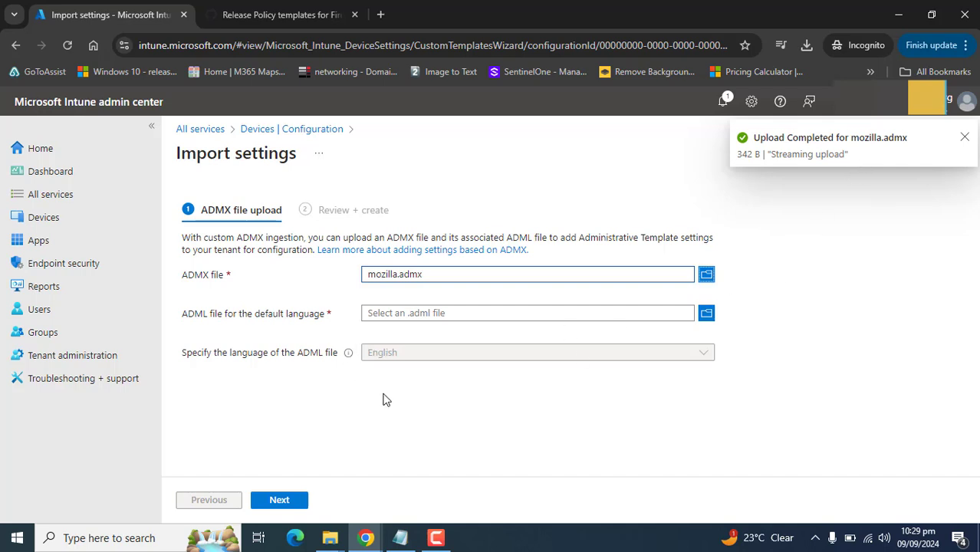
Step: Choose mozilla.adml from the en-US folder as the default-language ADML file and check the language setting
{"action": "left_click", "coordinate": [706, 313]}
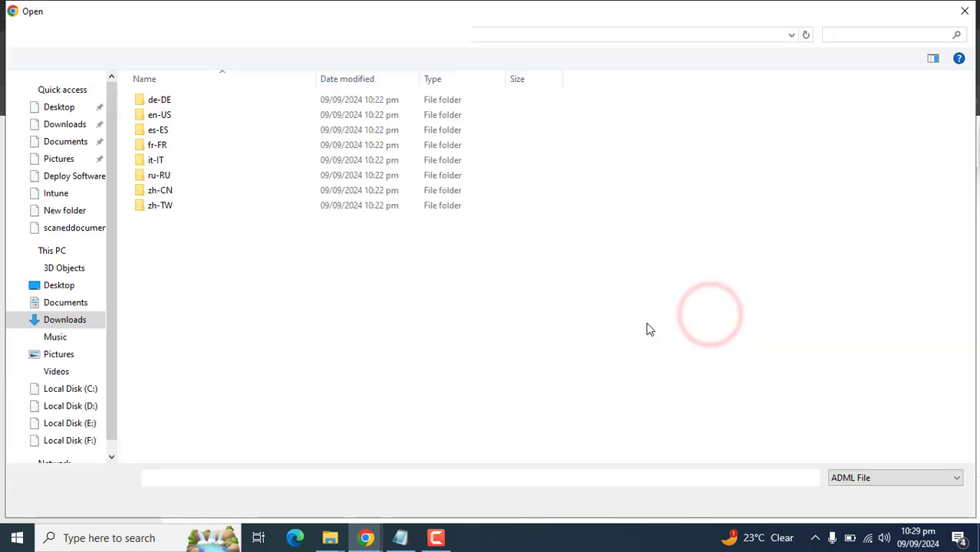
{"action": "double_click", "coordinate": [155, 120]}
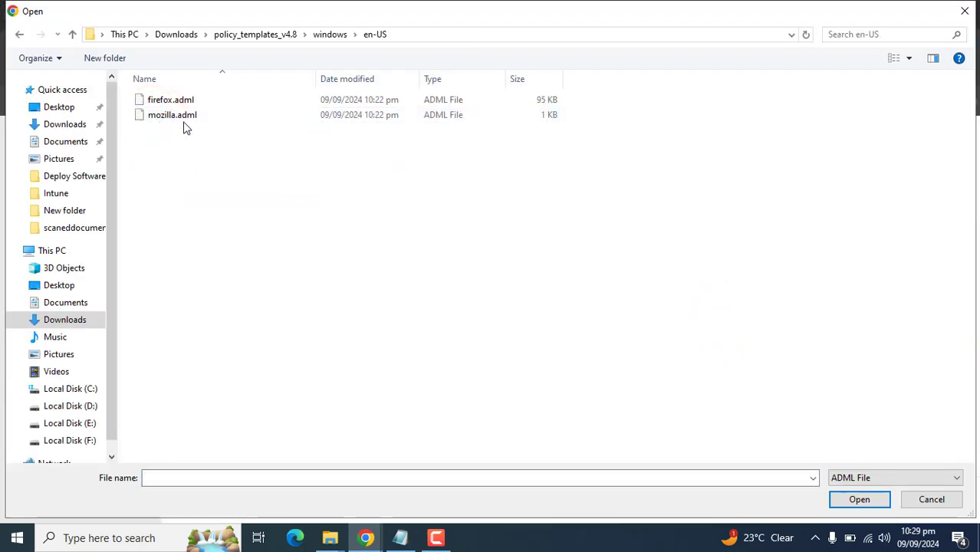
{"action": "left_click", "coordinate": [181, 116]}
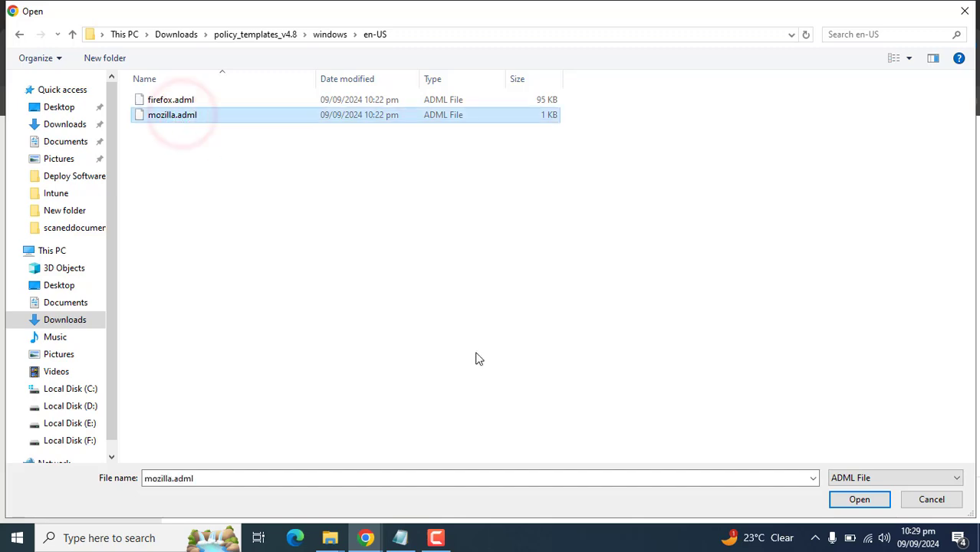
{"action": "left_click", "coordinate": [861, 499]}
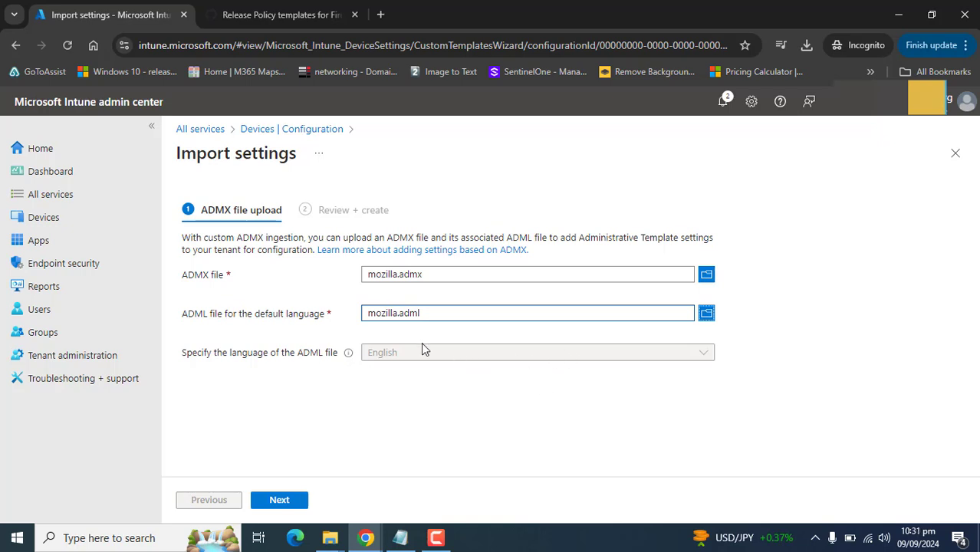
{"action": "left_click", "coordinate": [397, 354]}
{"action": "left_click", "coordinate": [656, 359]}
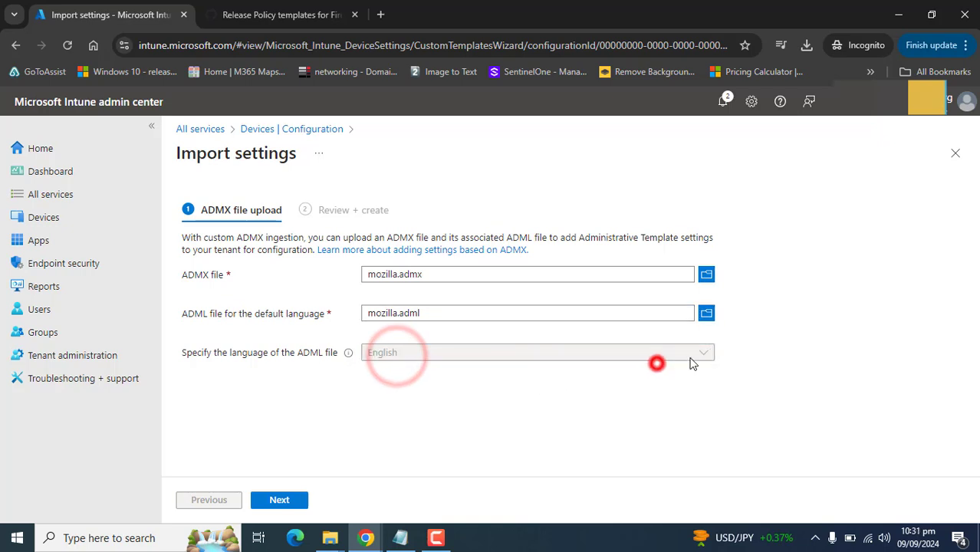
{"action": "left_click", "coordinate": [702, 354]}
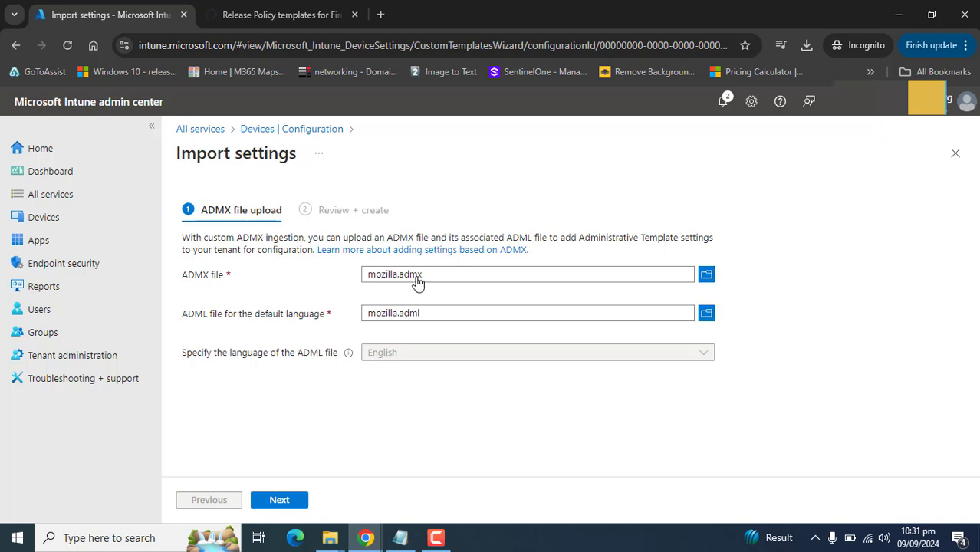
Step: Review and create the Mozilla template import, refreshing the list of imported ADMX templates
{"action": "left_click", "coordinate": [291, 503]}
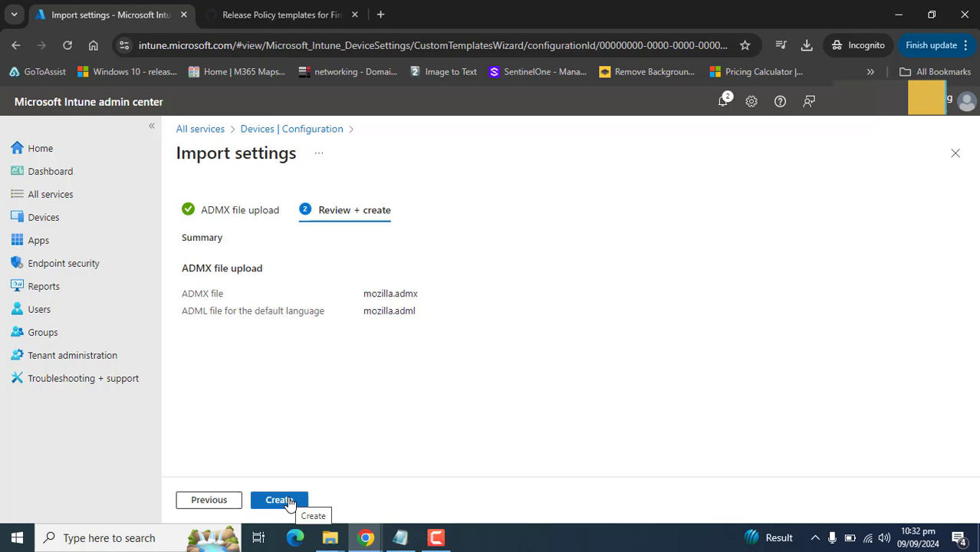
{"action": "left_click", "coordinate": [288, 502]}
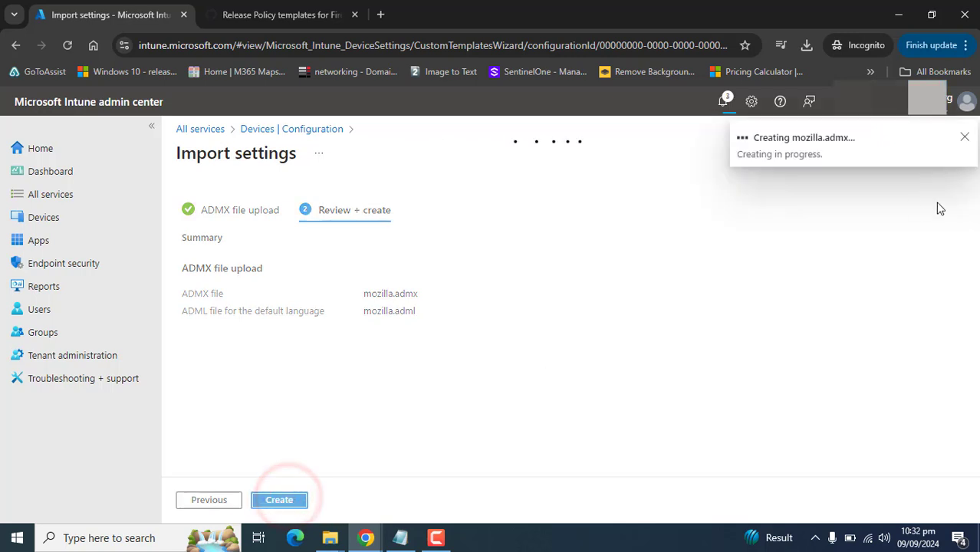
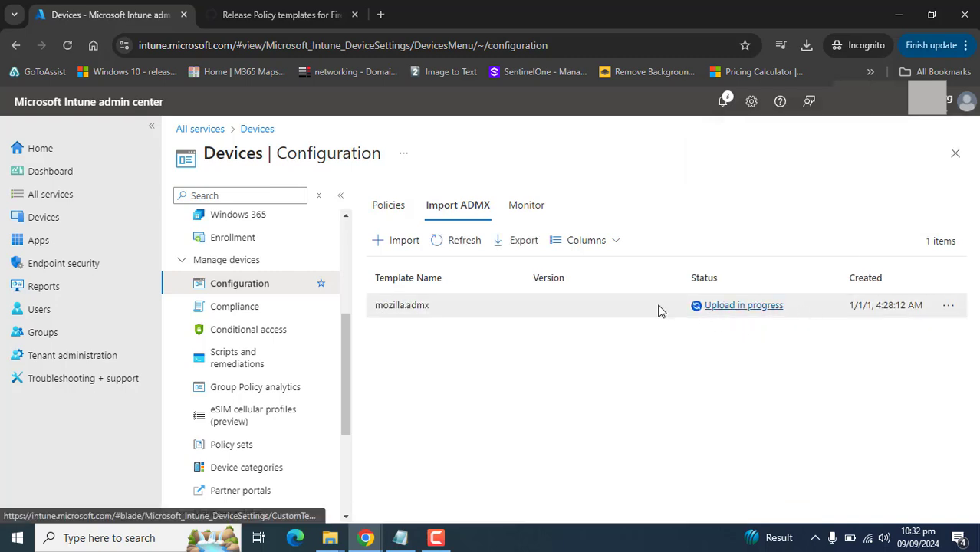
{"action": "left_click", "coordinate": [458, 240]}
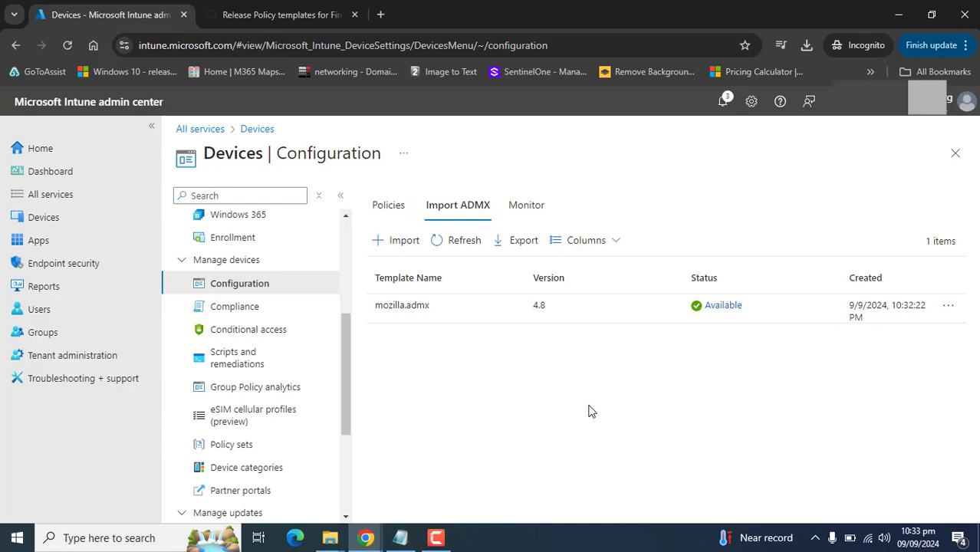
Step: Start another ADMX import and choose firefox.admx from the windows folder of policy_templates_v4.8 as its ADMX file
{"action": "left_click", "coordinate": [402, 241]}
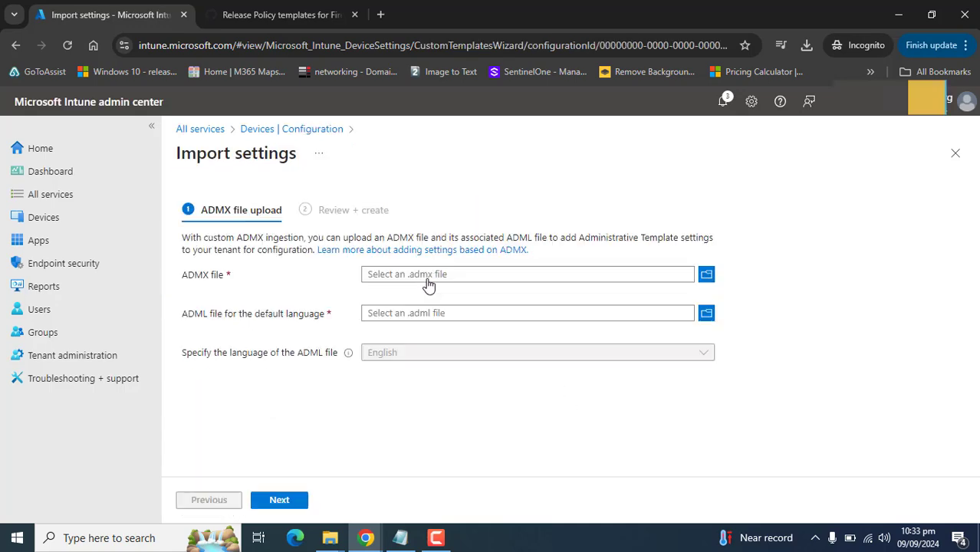
{"action": "left_click", "coordinate": [706, 274]}
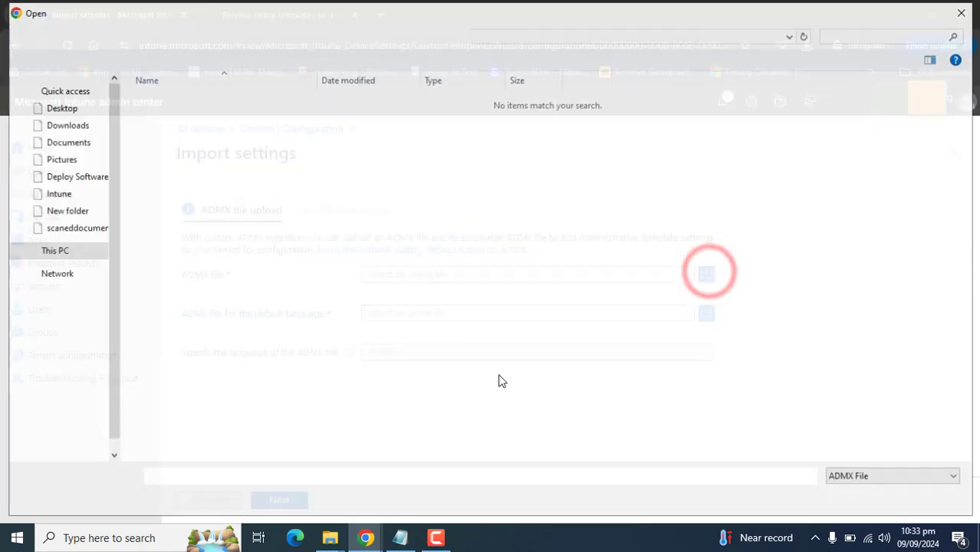
{"action": "left_click", "coordinate": [65, 124]}
{"action": "double_click", "coordinate": [207, 121]}
{"action": "double_click", "coordinate": [189, 117]}
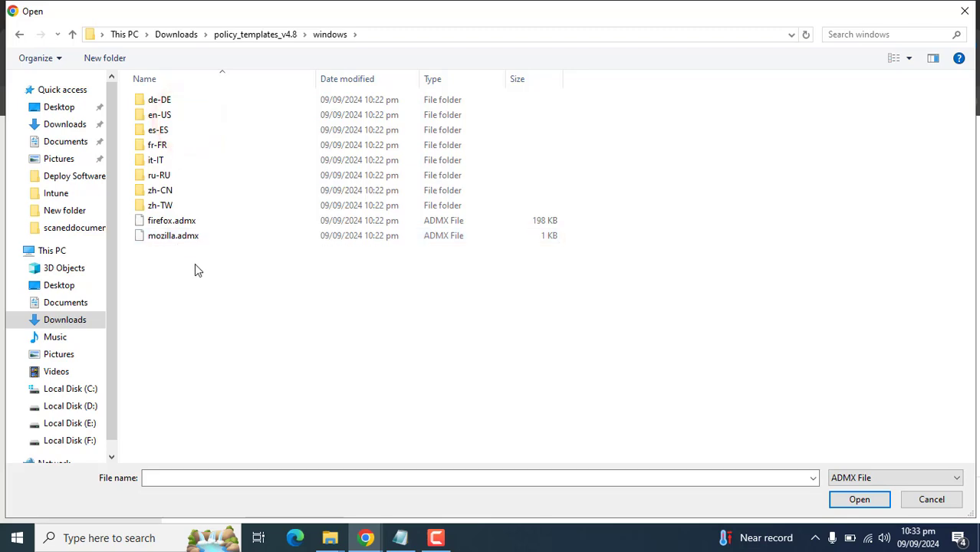
{"action": "left_click", "coordinate": [171, 222]}
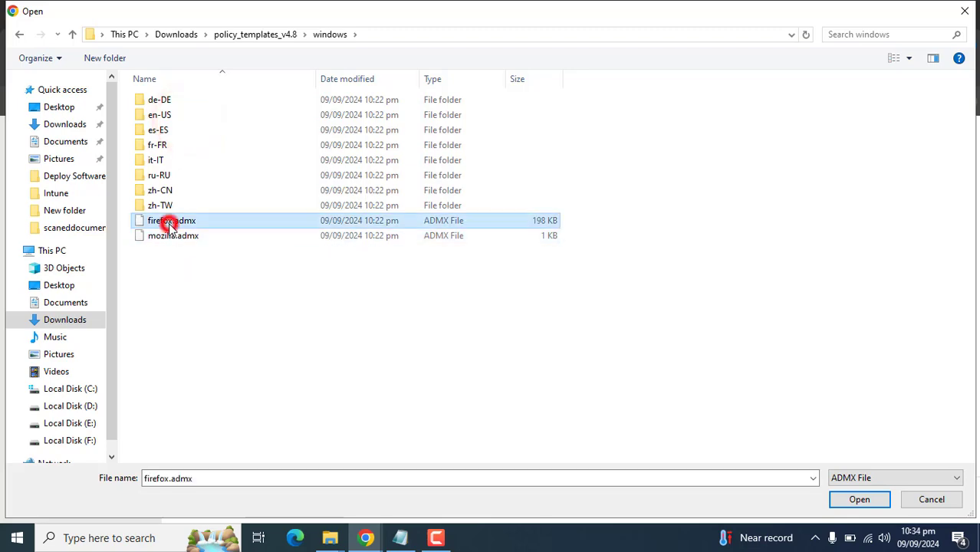
{"action": "double_click", "coordinate": [171, 224]}
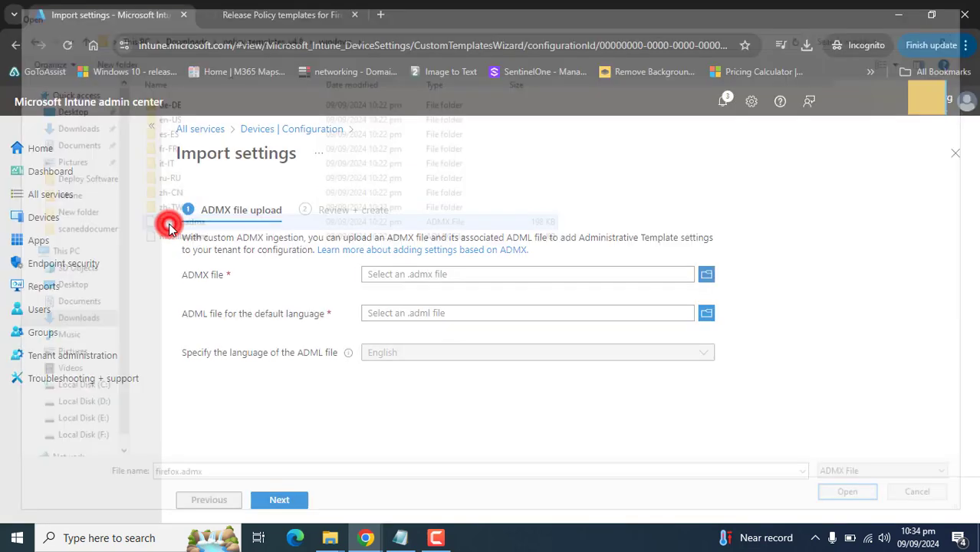
Step: Choose firefox.adml from the en-US folder as the default-language ADML file
{"action": "left_click", "coordinate": [704, 316]}
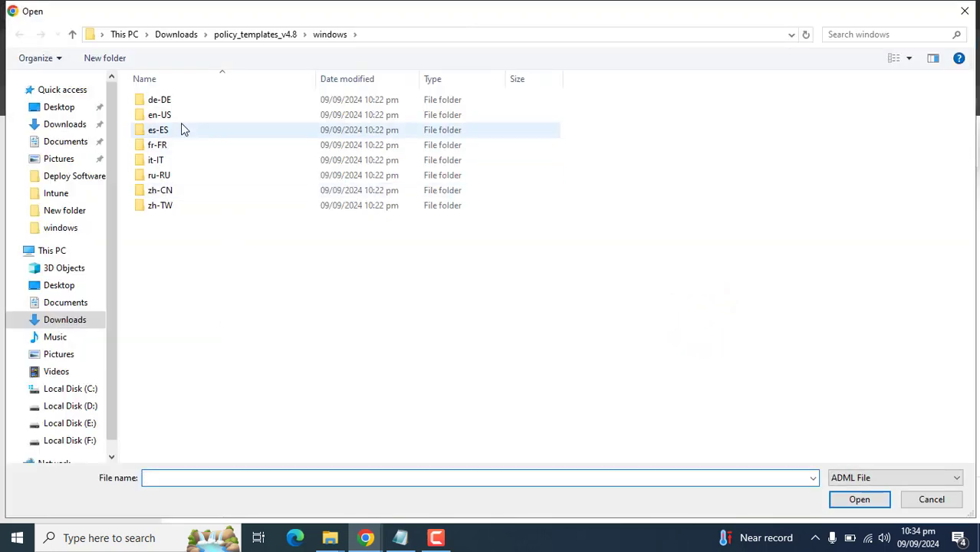
{"action": "left_click", "coordinate": [169, 117]}
{"action": "double_click", "coordinate": [168, 116]}
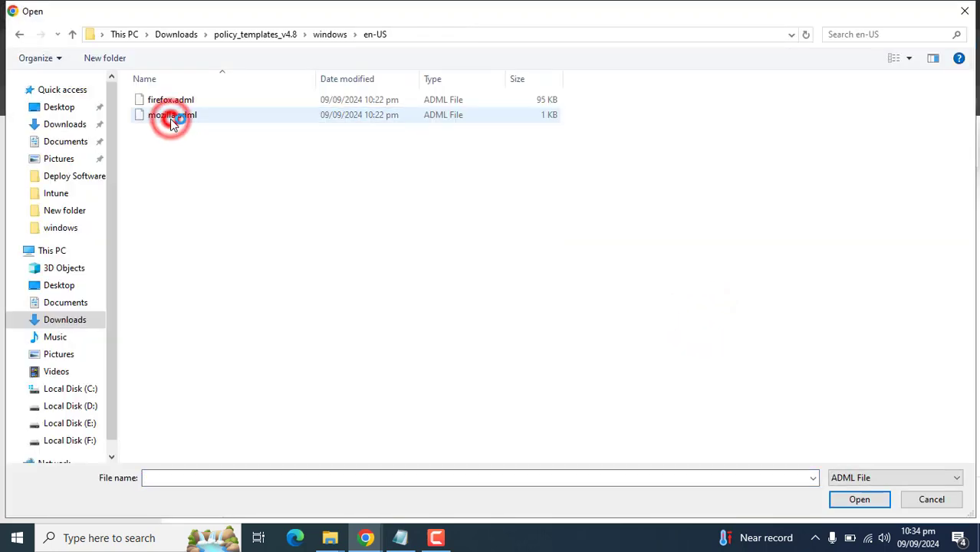
{"action": "left_click", "coordinate": [173, 98]}
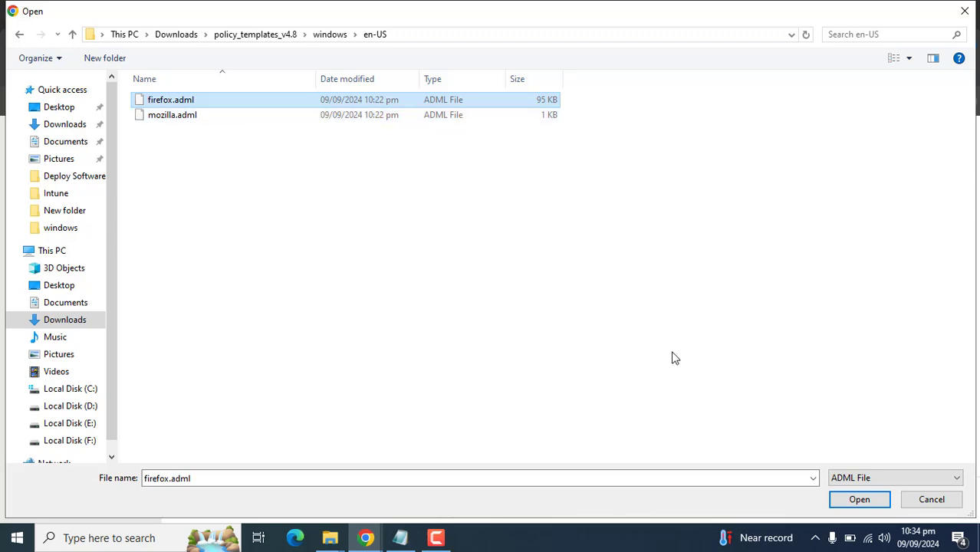
{"action": "left_click", "coordinate": [851, 500]}
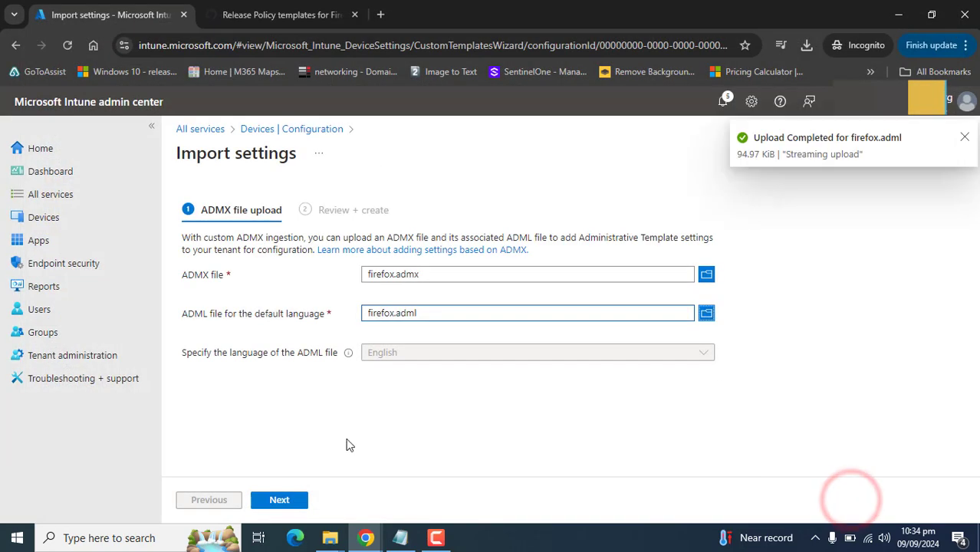
Step: Review and create the Firefox template import, refreshing the list of imported ADMX templates
{"action": "left_click", "coordinate": [281, 502]}
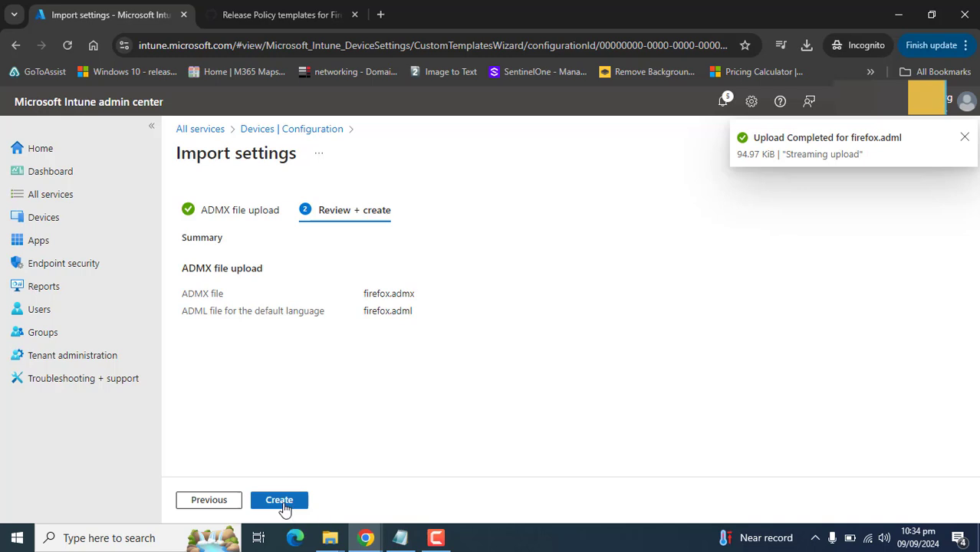
{"action": "left_click", "coordinate": [281, 502]}
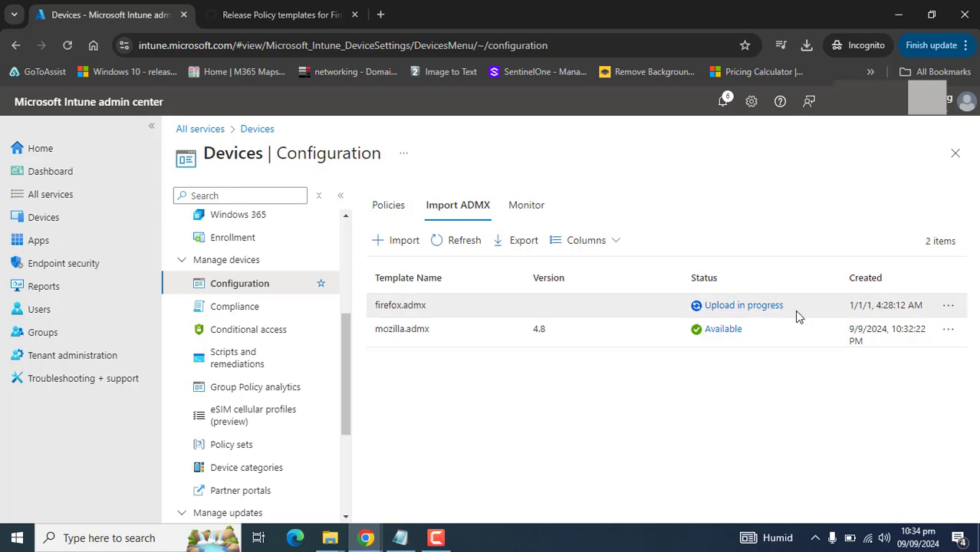
{"action": "left_click", "coordinate": [461, 243]}
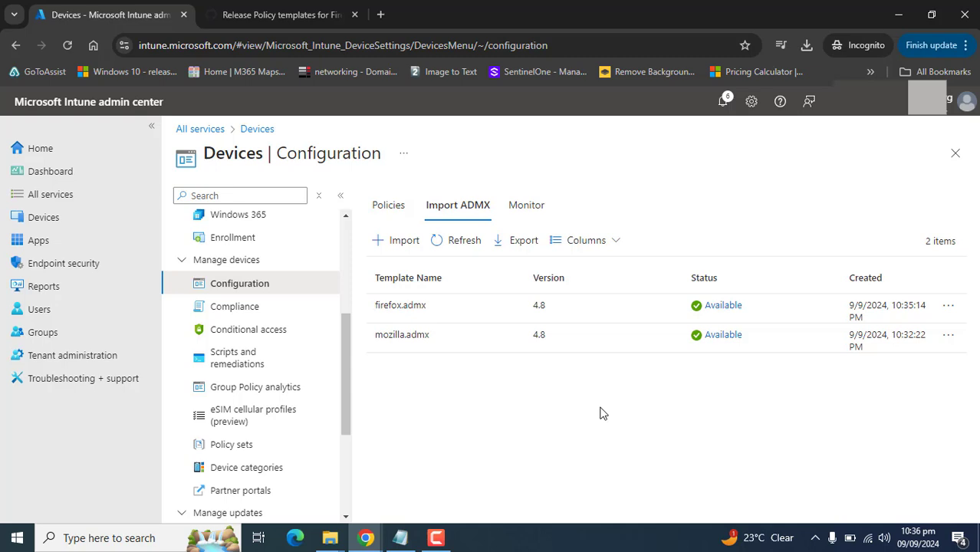
Step: Start a new configuration policy for the Windows 10 and later platform with the Templates profile type
{"action": "left_click", "coordinate": [389, 212]}
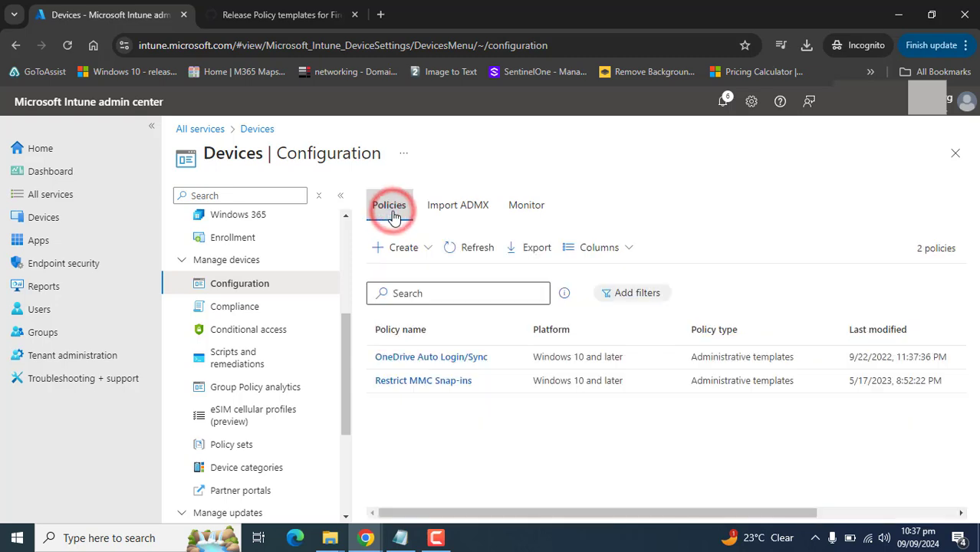
{"action": "left_click", "coordinate": [410, 253]}
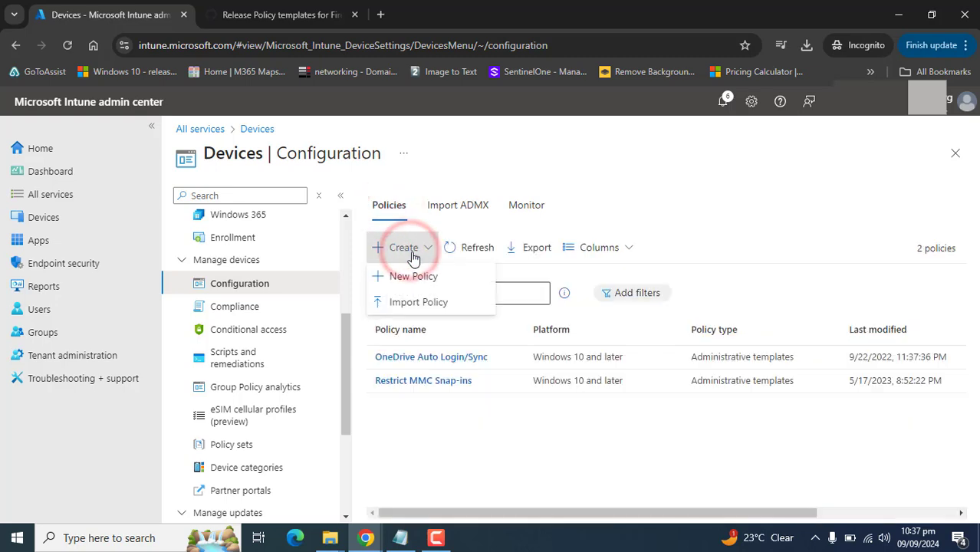
{"action": "left_click", "coordinate": [421, 291]}
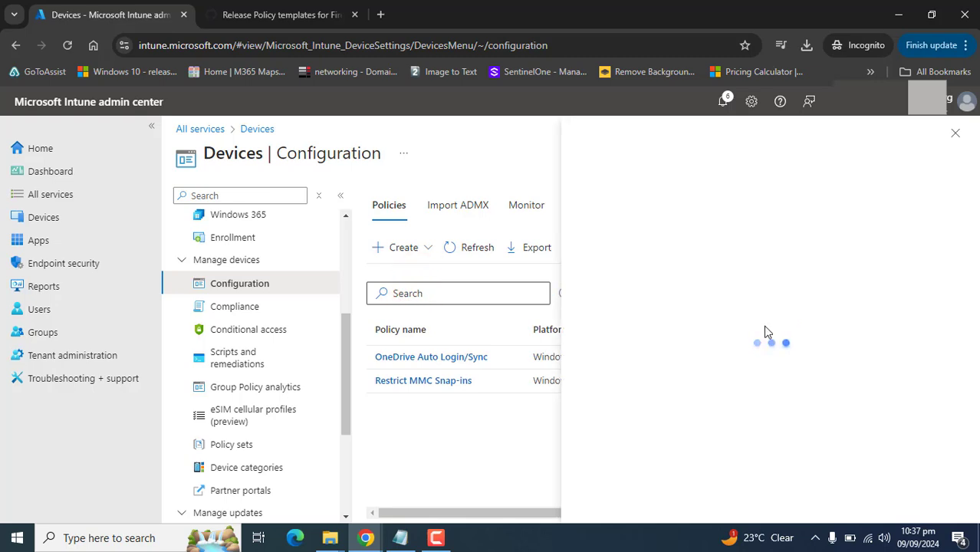
{"action": "left_click", "coordinate": [634, 198]}
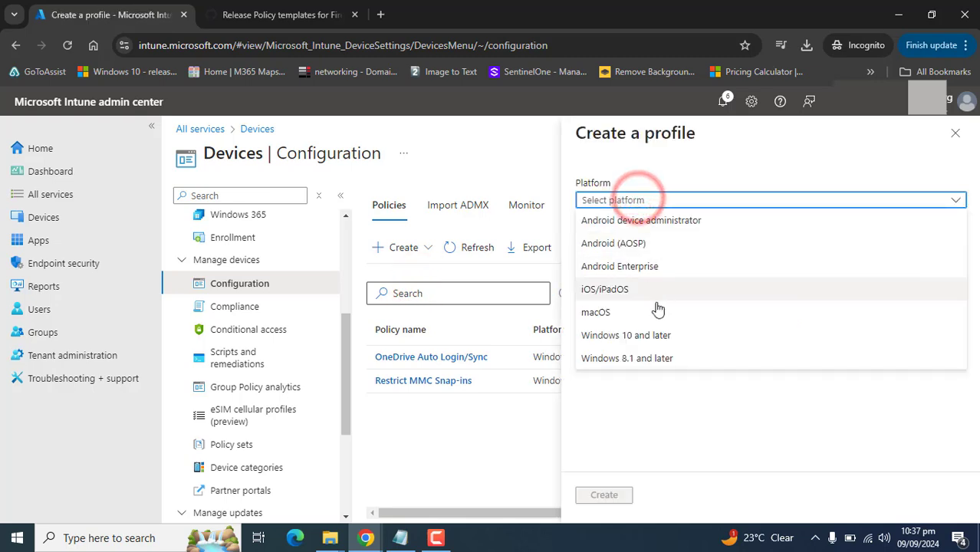
{"action": "left_click", "coordinate": [652, 334]}
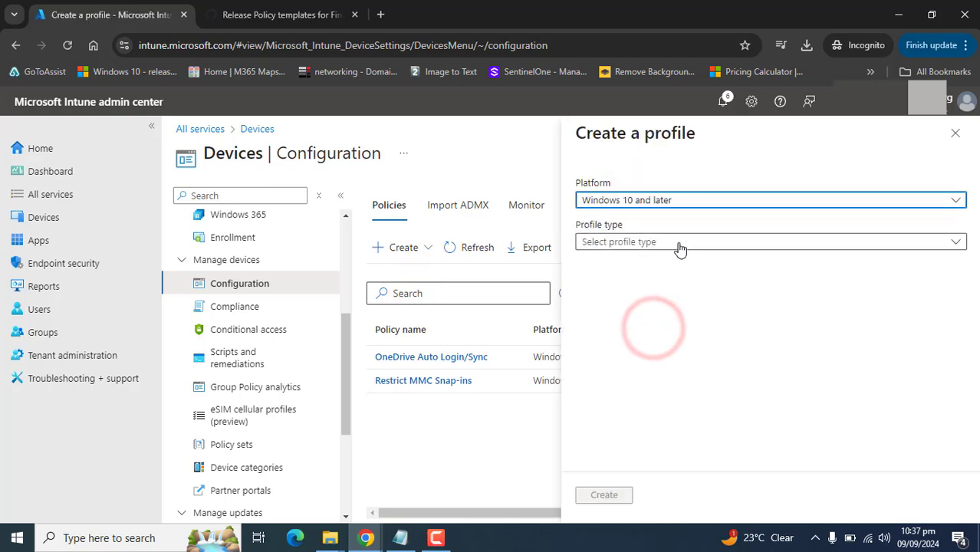
{"action": "left_click", "coordinate": [674, 243]}
{"action": "left_click", "coordinate": [606, 284]}
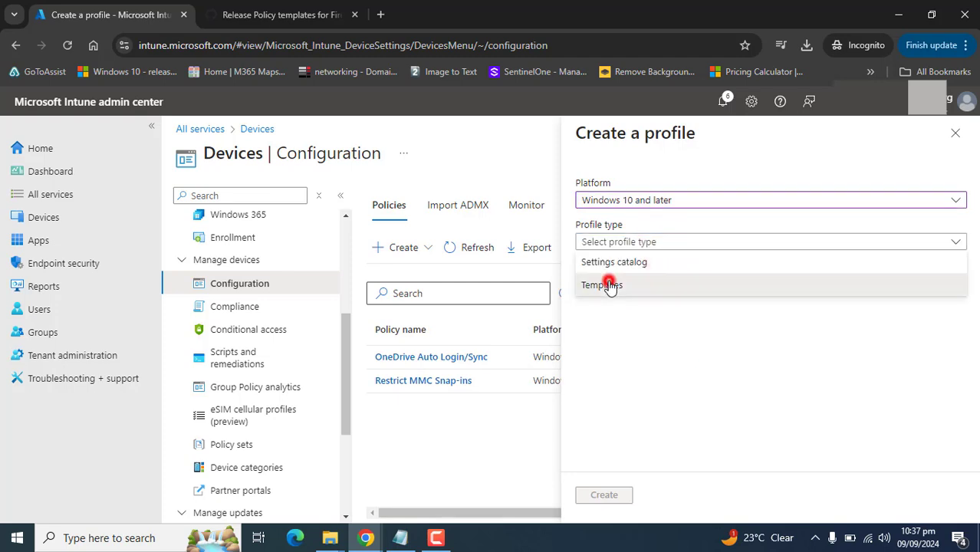
Step: Search the profile templates for "imported" and select Imported Administrative templates (Preview)
{"action": "scroll", "coordinate": [641, 304], "scroll_direction": "down", "scroll_amount": 2}
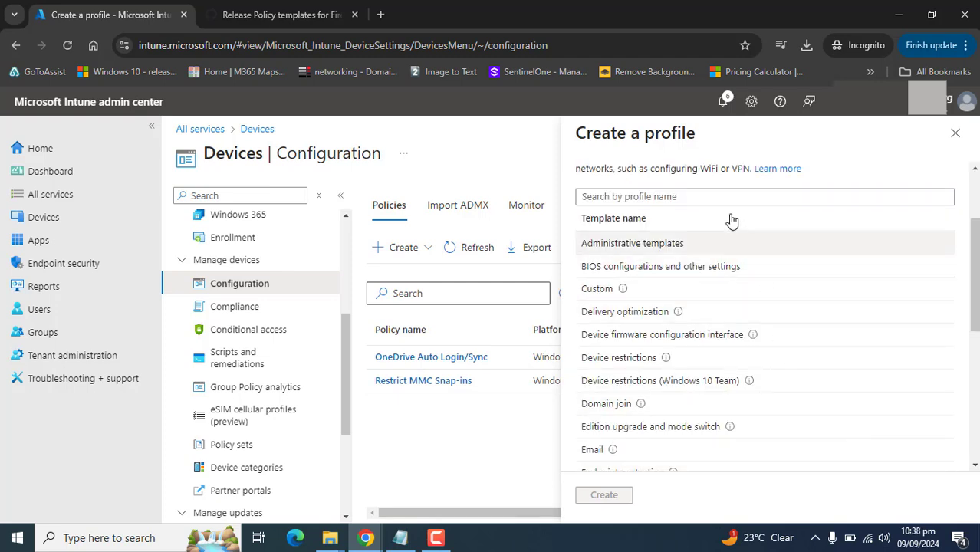
{"action": "left_click", "coordinate": [708, 197]}
{"action": "type", "text": "imported"}
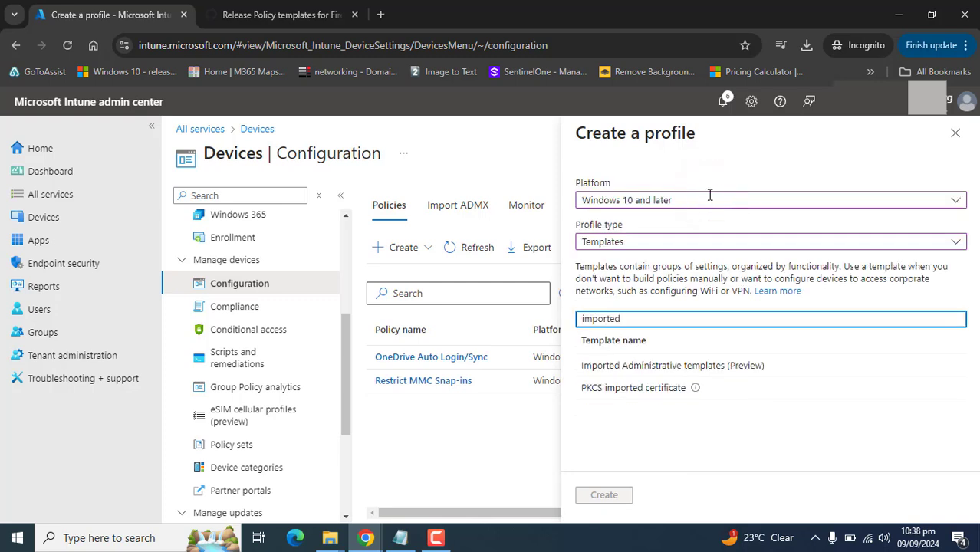
{"action": "left_click", "coordinate": [672, 367]}
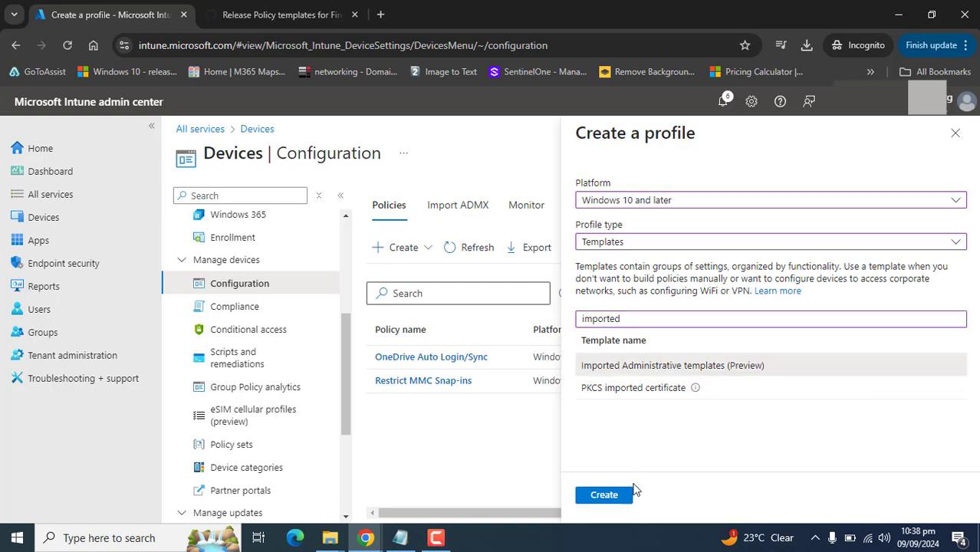
Step: Start the profile from the selected template and enter "Mozilla FireFox Templates Settings" as both its name and description
{"action": "left_click", "coordinate": [605, 496]}
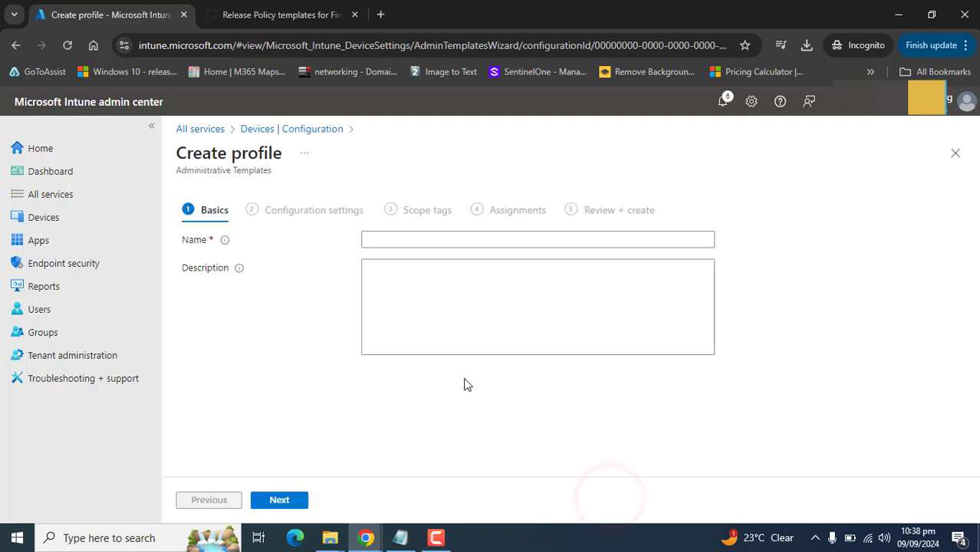
{"action": "left_click", "coordinate": [433, 237]}
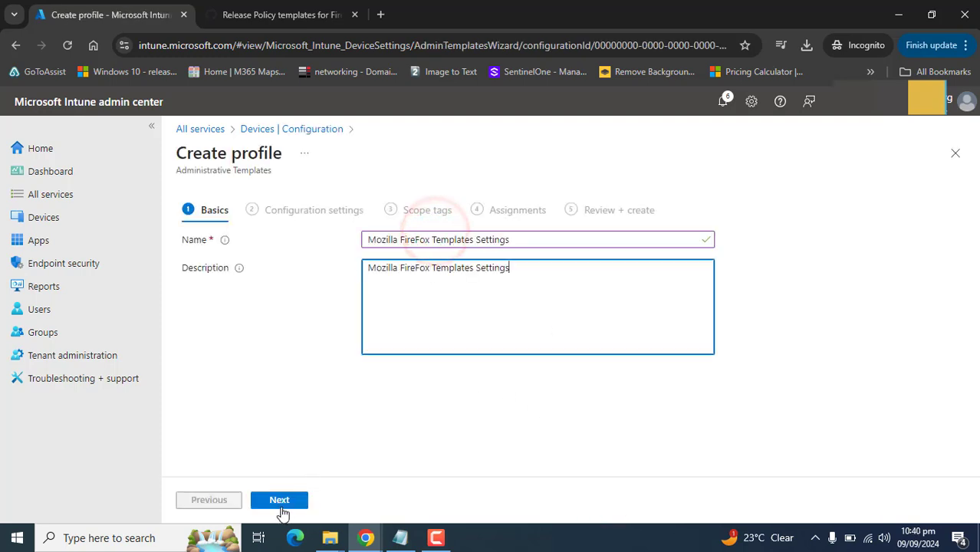
{"action": "left_click", "coordinate": [280, 503]}
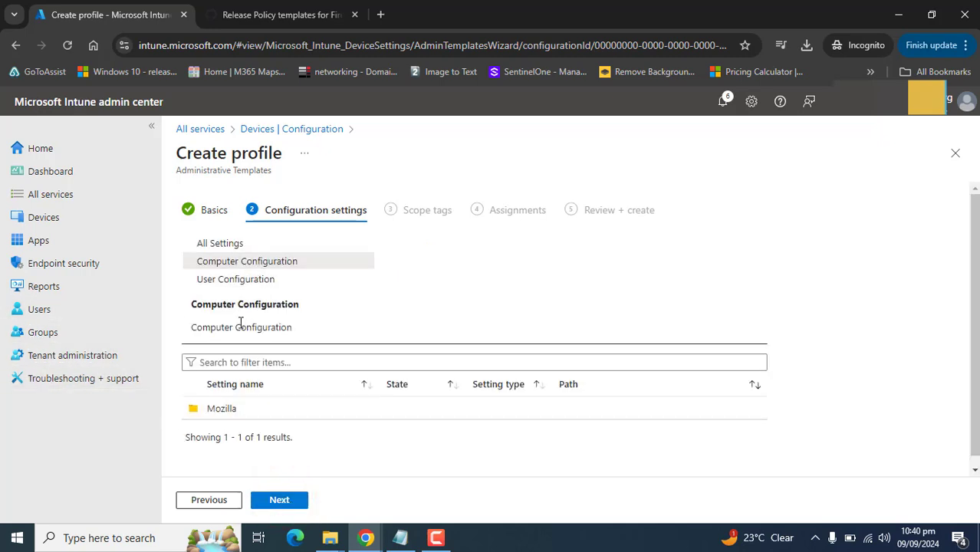
Step: Examine the user and computer configuration settings, going through the Mozilla and Firefox folders under Computer Configuration
{"action": "left_click_drag", "start_coordinate": [974, 253], "coordinate": [974, 262]}
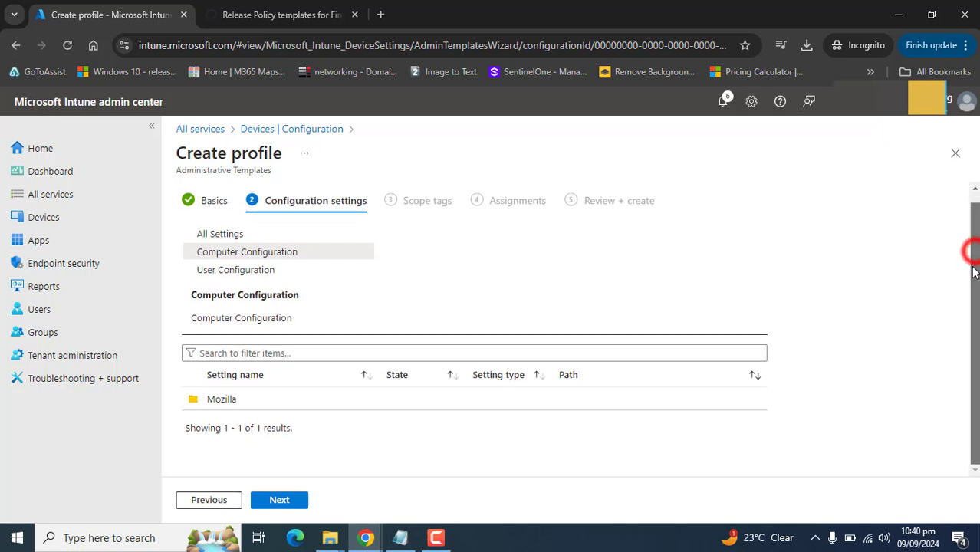
{"action": "left_click", "coordinate": [250, 270]}
{"action": "left_click", "coordinate": [256, 253]}
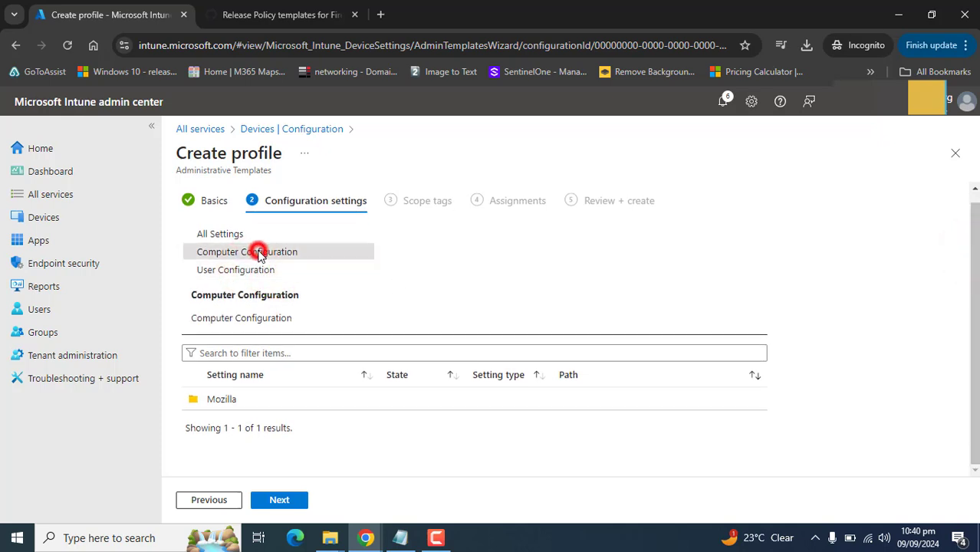
{"action": "left_click", "coordinate": [221, 399]}
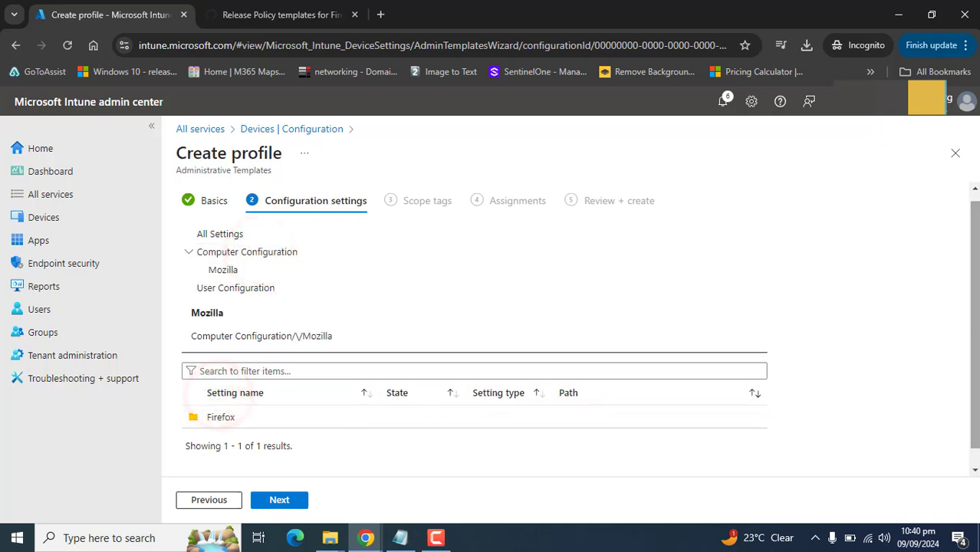
{"action": "scroll", "coordinate": [300, 407], "scroll_direction": "down", "scroll_amount": 1}
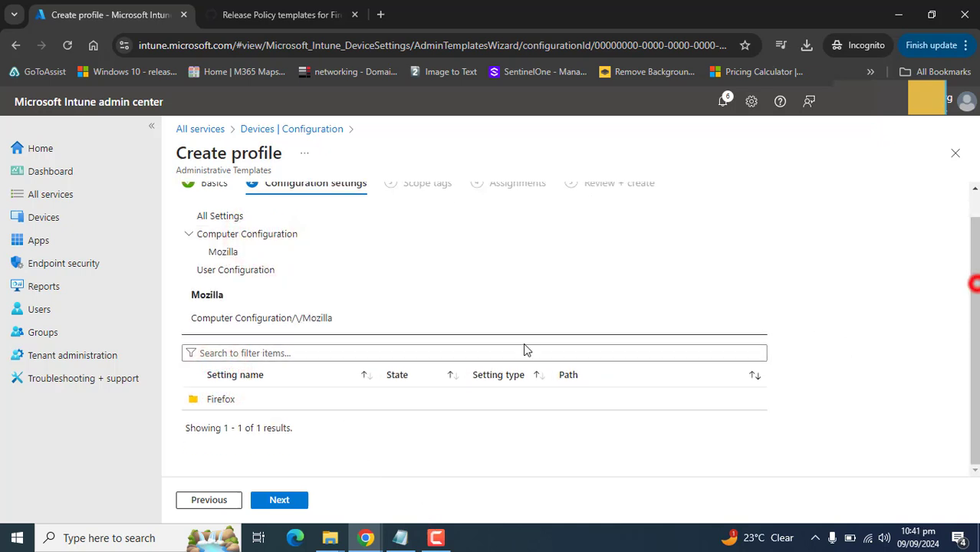
{"action": "left_click", "coordinate": [221, 398]}
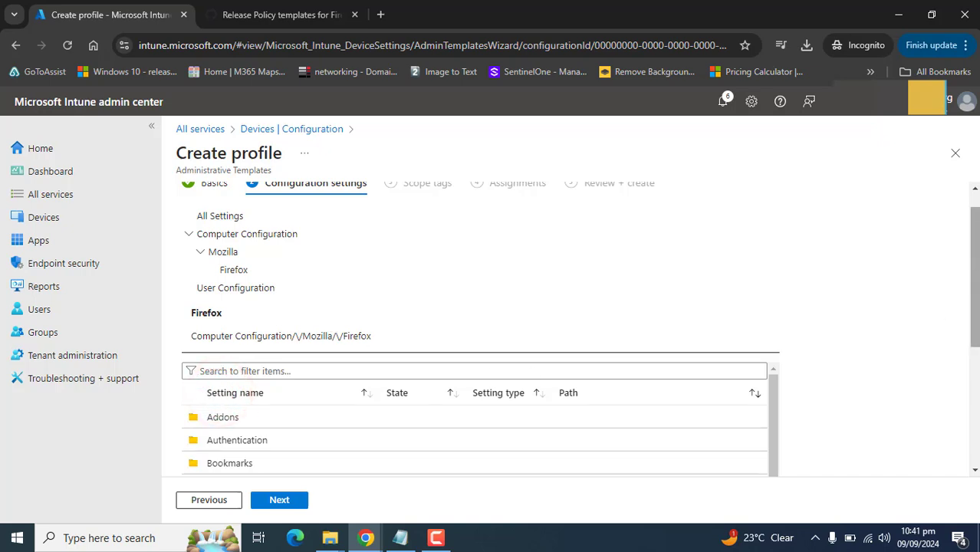
{"action": "left_click_drag", "start_coordinate": [970, 272], "coordinate": [945, 442]}
{"action": "scroll", "coordinate": [923, 335], "scroll_direction": "up", "scroll_amount": 5}
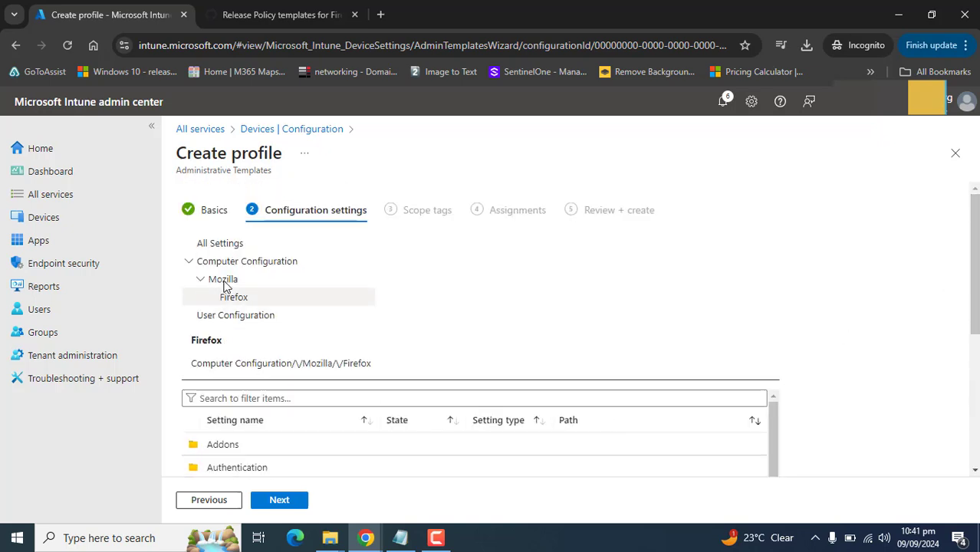
Step: Filter the list of all configuration settings for "block pop"
{"action": "left_click", "coordinate": [233, 248]}
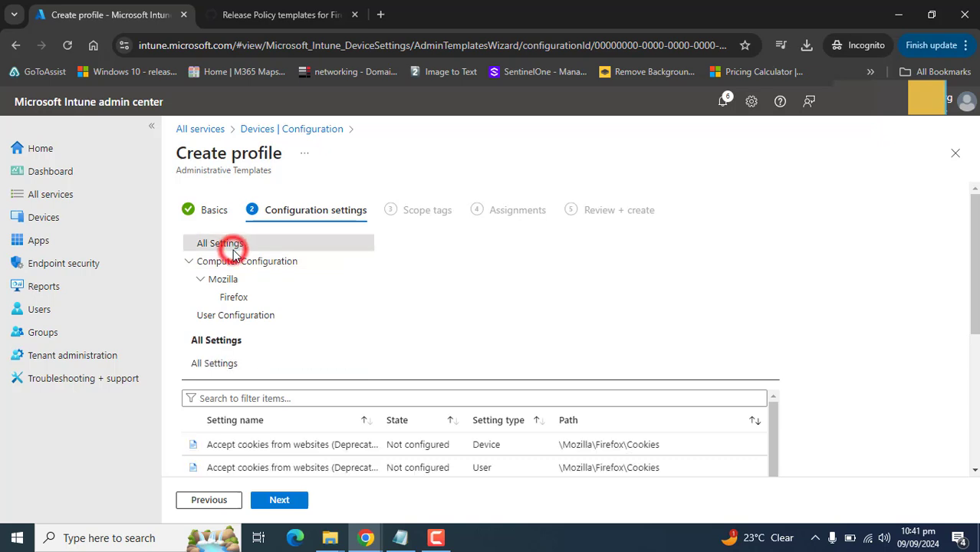
{"action": "left_click", "coordinate": [256, 400]}
{"action": "type", "text": "block"}
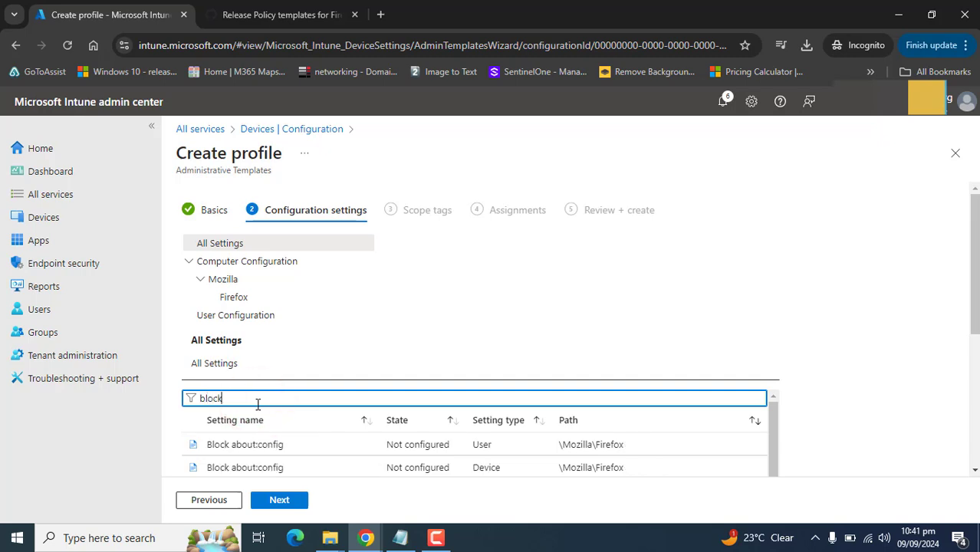
{"action": "type", "text": " pop"}
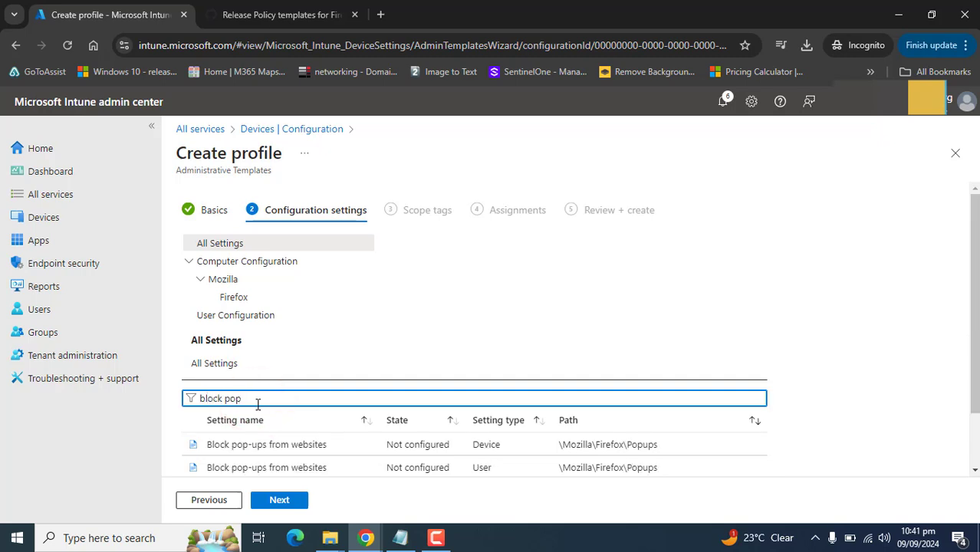
{"action": "left_click_drag", "start_coordinate": [974, 220], "coordinate": [974, 264]}
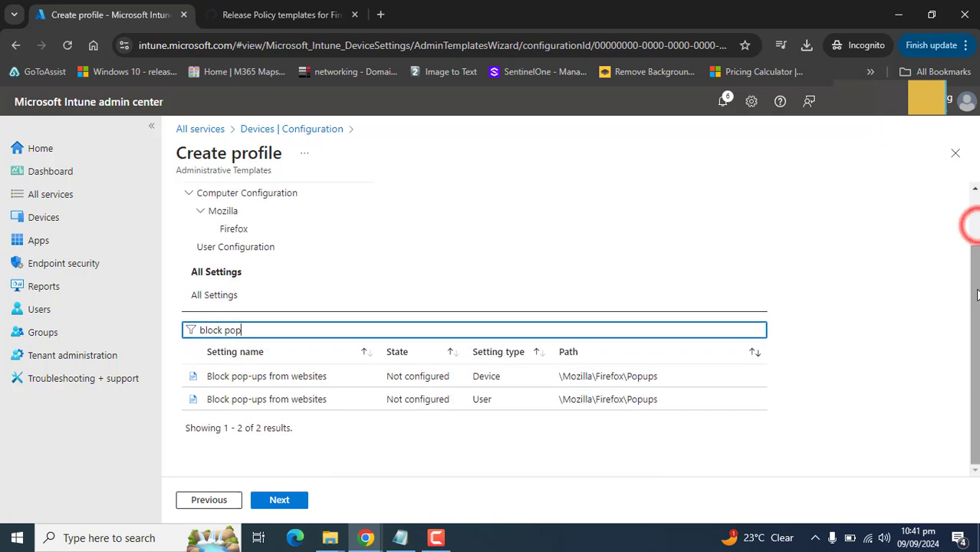
Step: Set the device-type "Block pop-ups from websites" setting to Enabled
{"action": "left_click", "coordinate": [295, 378]}
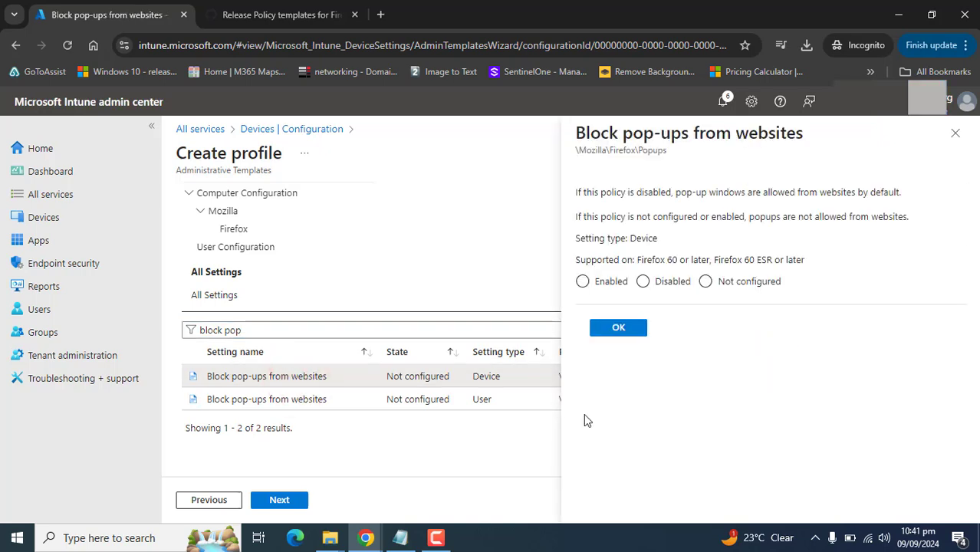
{"action": "left_click", "coordinate": [582, 282]}
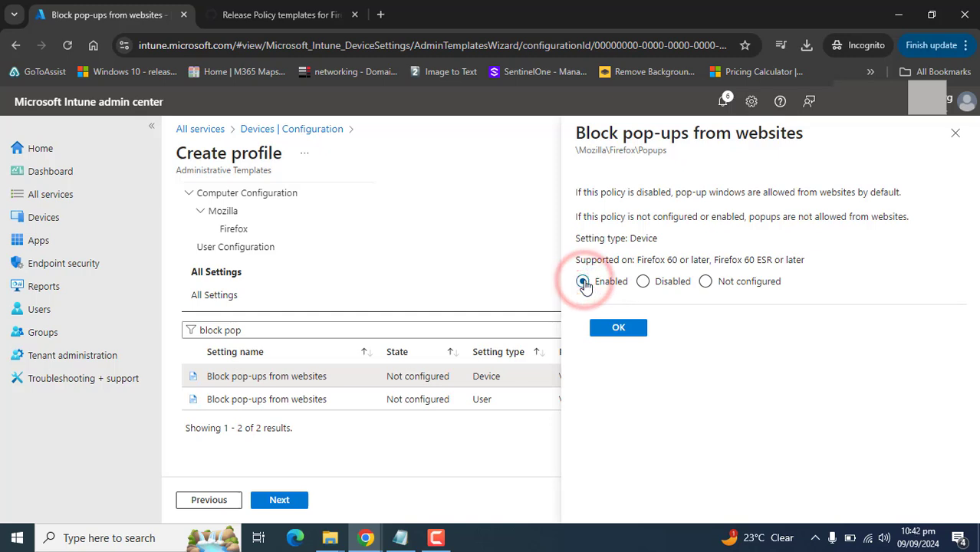
{"action": "left_click", "coordinate": [642, 282]}
{"action": "left_click", "coordinate": [592, 283]}
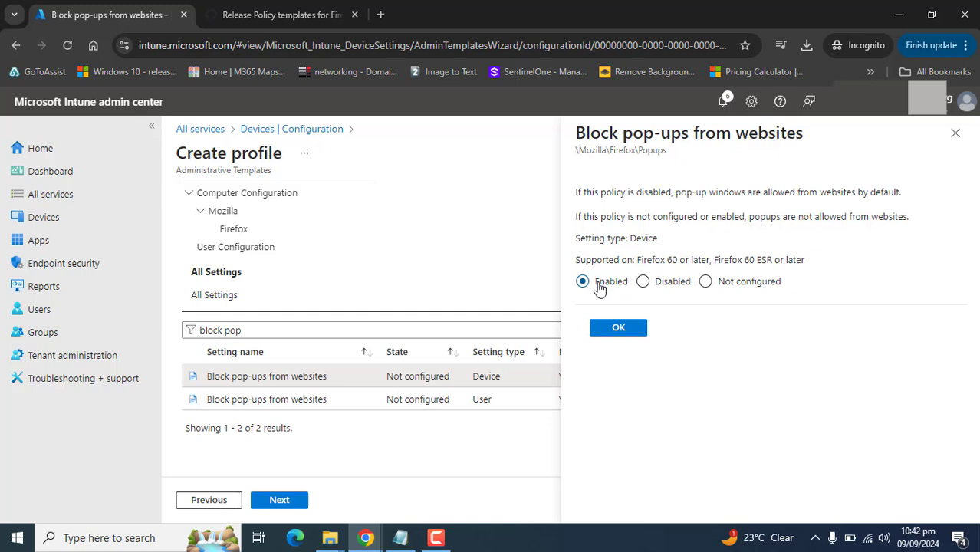
{"action": "left_click", "coordinate": [620, 328]}
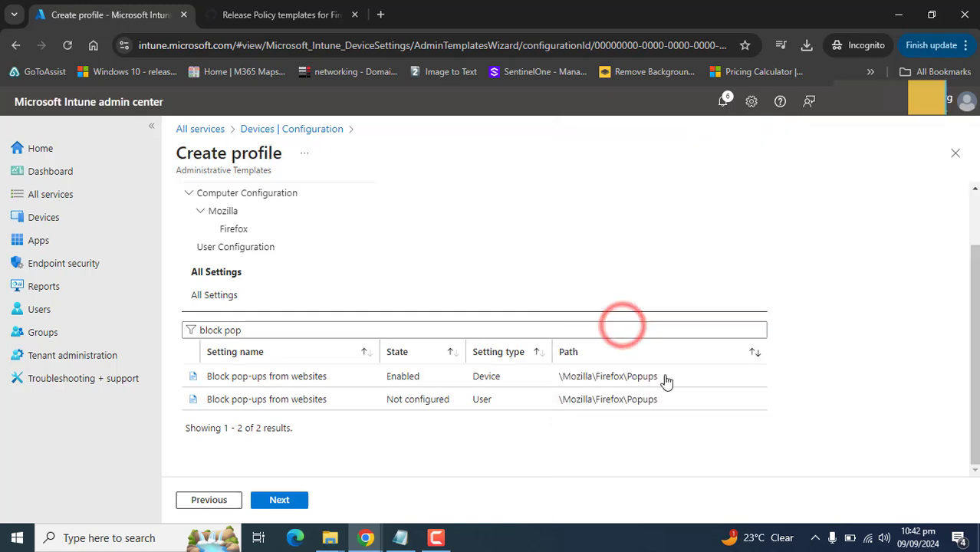
Step: Keep the Default scope tag and add Admin-Group to the profile's included groups
{"action": "left_click", "coordinate": [285, 499]}
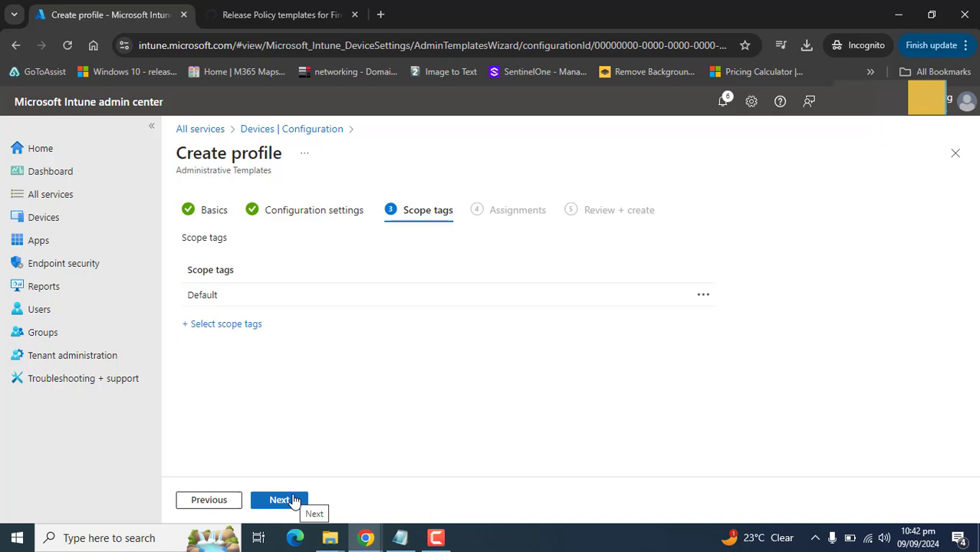
{"action": "left_click", "coordinate": [292, 500]}
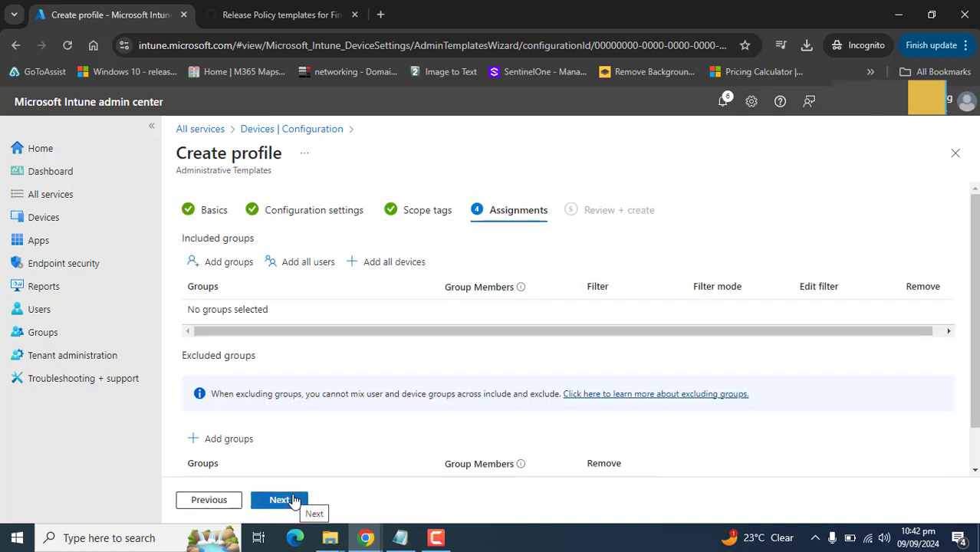
{"action": "left_click", "coordinate": [228, 263]}
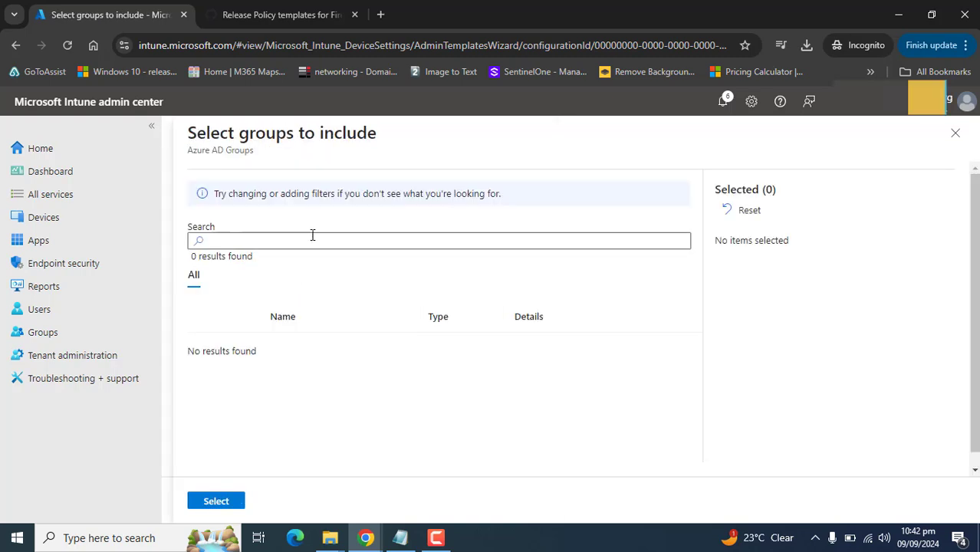
{"action": "left_click", "coordinate": [235, 282]}
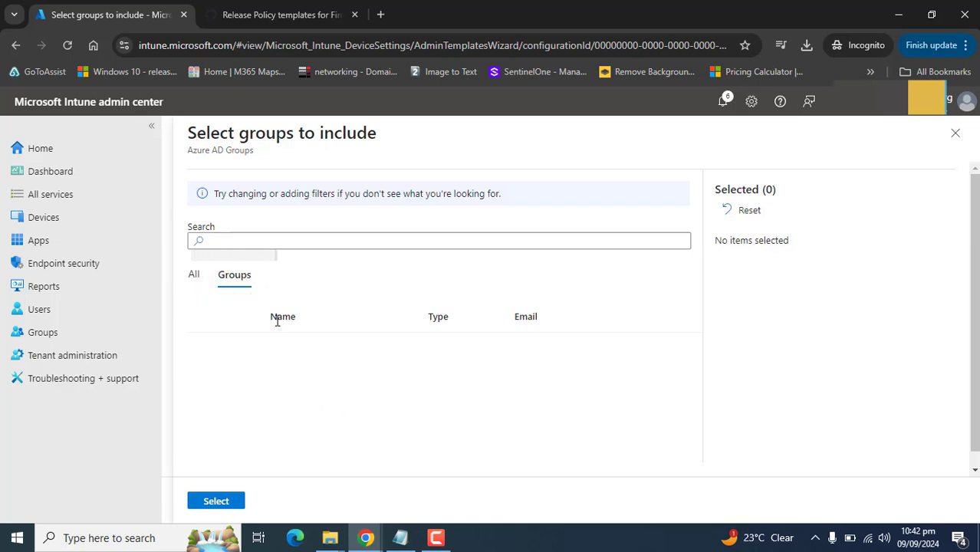
{"action": "left_click", "coordinate": [205, 348]}
{"action": "left_click", "coordinate": [216, 500]}
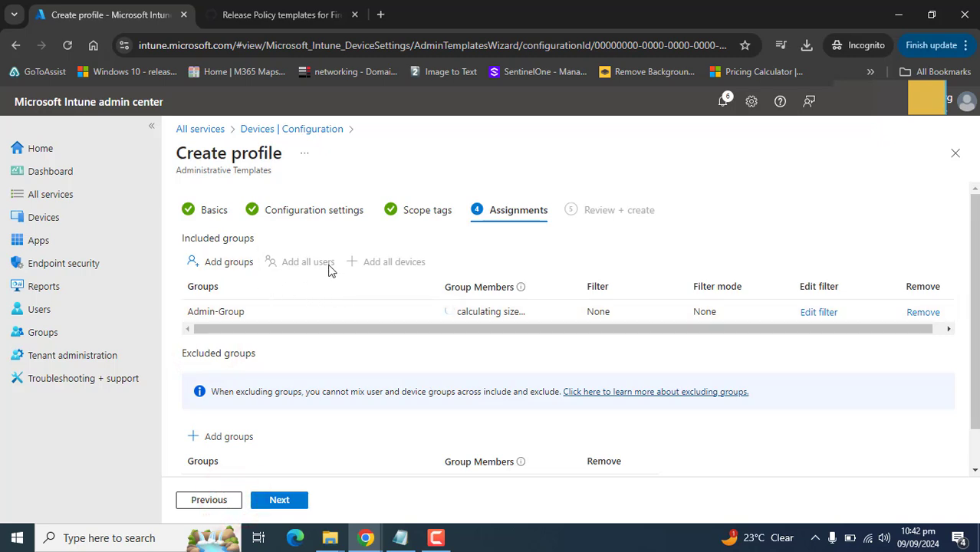
Step: Leave the excluded groups empty and continue from the assignments to the profile's review
{"action": "left_click", "coordinate": [282, 265]}
{"action": "left_click", "coordinate": [371, 262]}
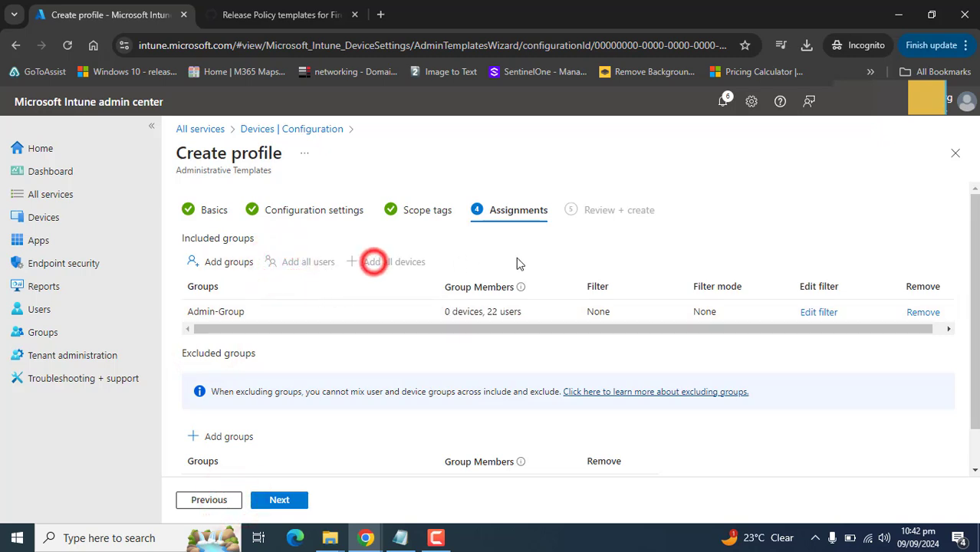
{"action": "left_click_drag", "start_coordinate": [974, 263], "coordinate": [964, 323]}
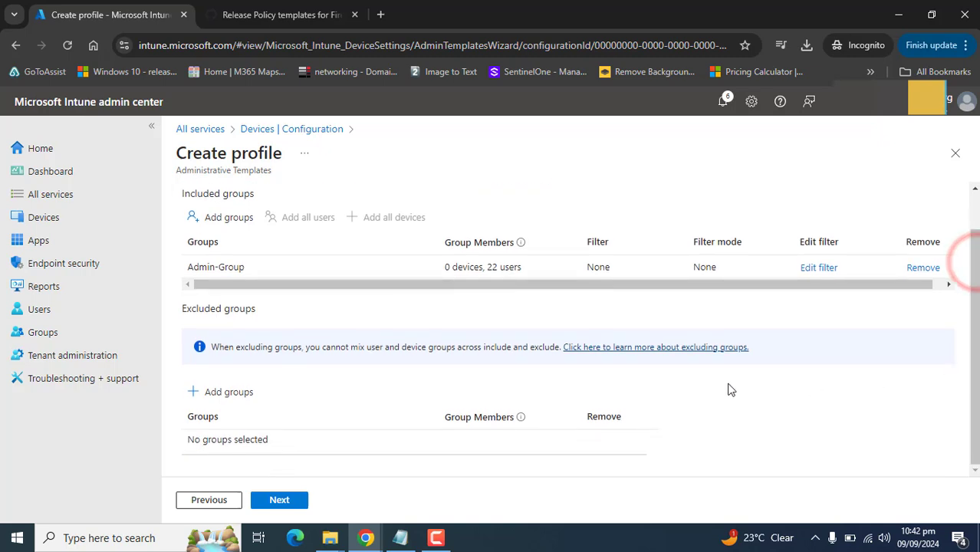
{"action": "left_click_drag", "start_coordinate": [184, 311], "coordinate": [258, 309]}
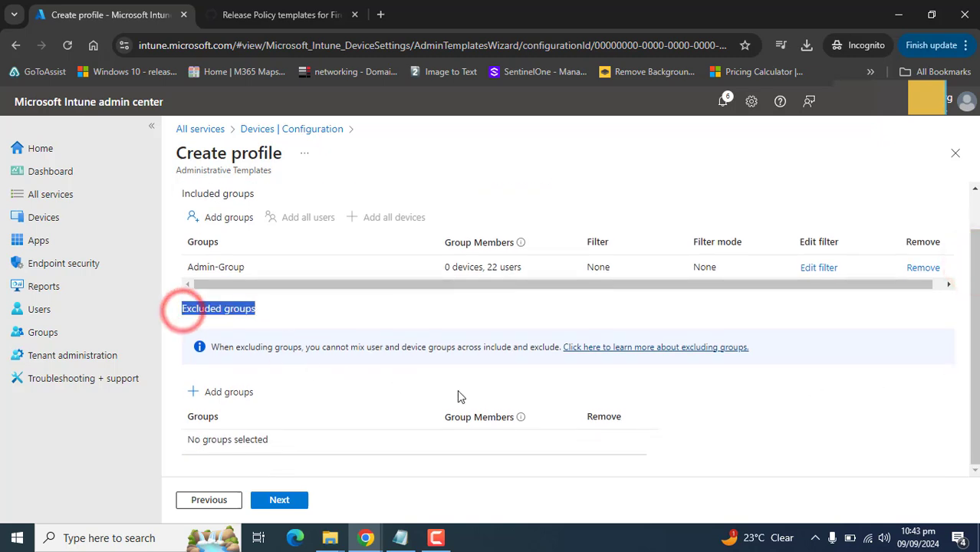
{"action": "left_click", "coordinate": [784, 441]}
{"action": "left_click", "coordinate": [299, 497]}
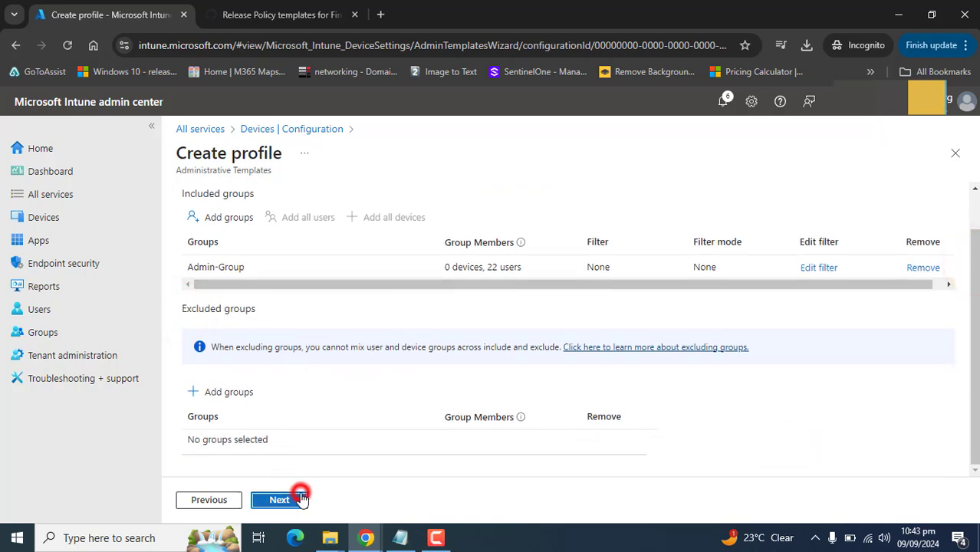
Step: Review the profile summary and create the Mozilla FireFox Templates Settings profile
{"action": "scroll", "coordinate": [688, 415], "scroll_direction": "down", "scroll_amount": 2}
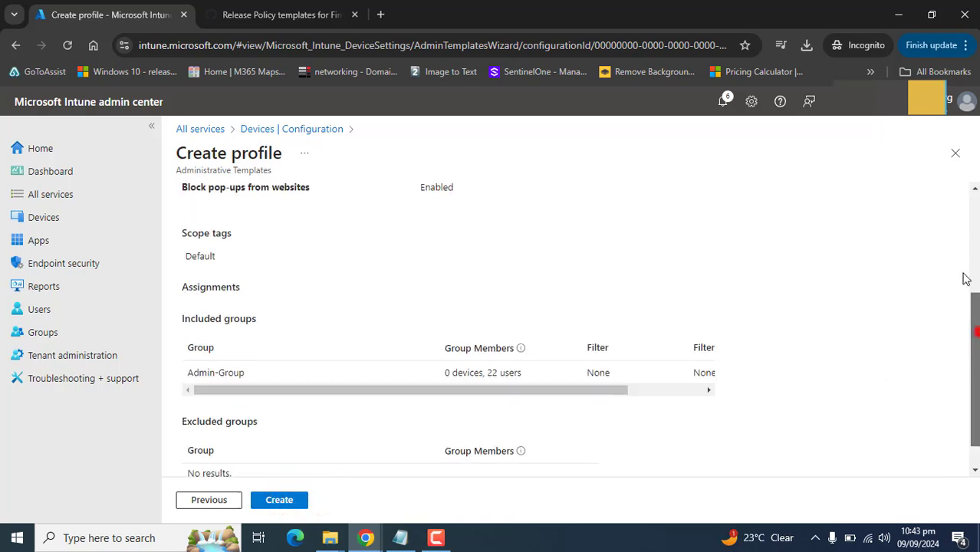
{"action": "left_click_drag", "start_coordinate": [973, 328], "coordinate": [940, 481]}
{"action": "scroll", "coordinate": [943, 253], "scroll_direction": "up", "scroll_amount": 3}
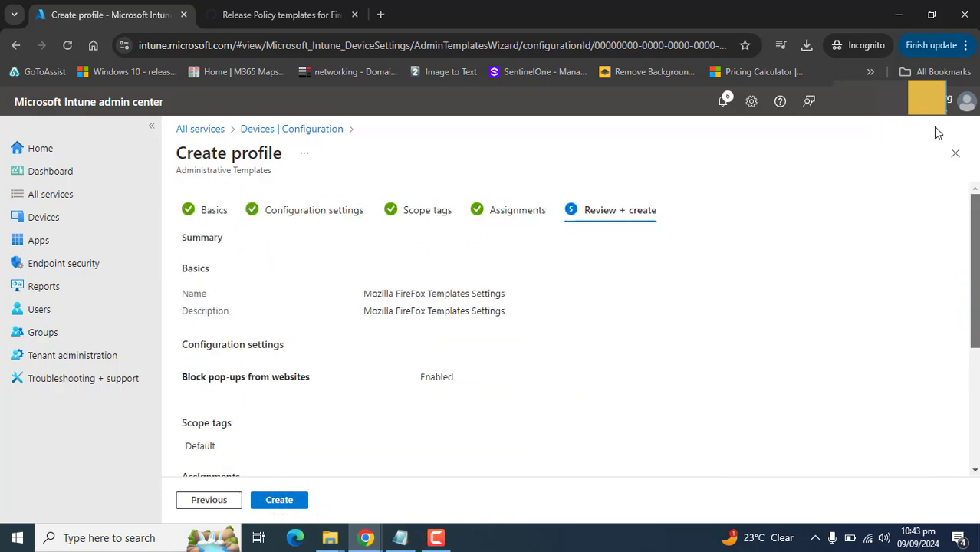
{"action": "scroll", "coordinate": [941, 272], "scroll_direction": "down", "scroll_amount": 3}
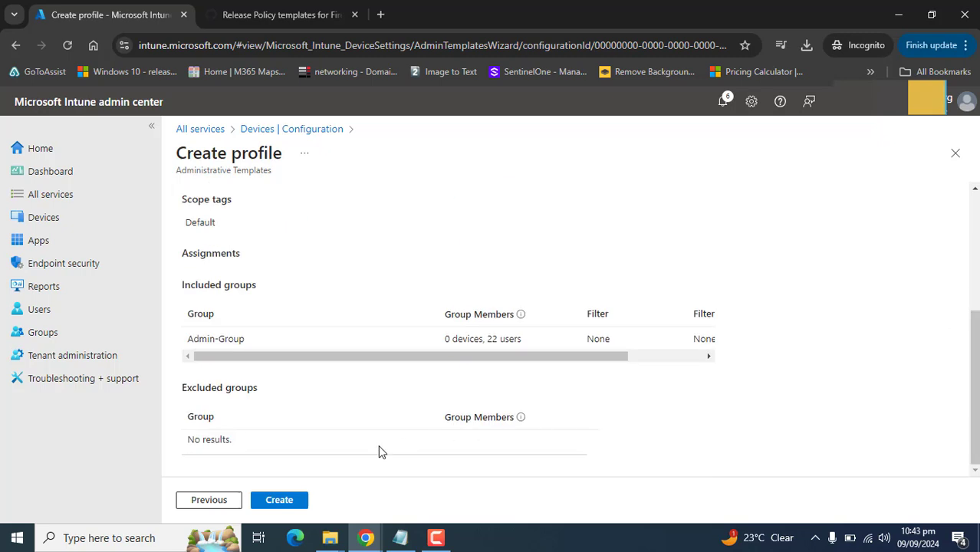
{"action": "left_click", "coordinate": [279, 502]}
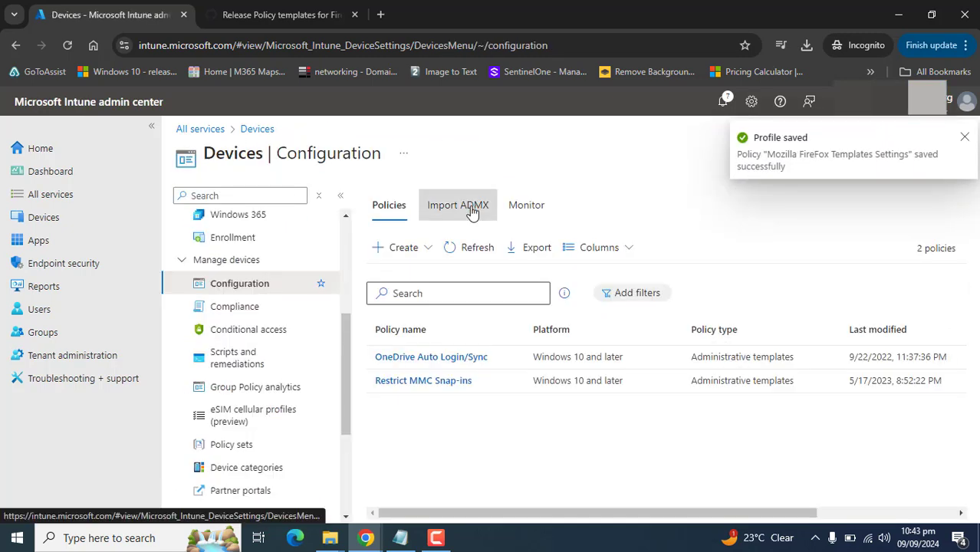
Step: Reload the policy list and open the Mozilla FireFox Templates Settings policy to check its device and user check-in status
{"action": "left_click", "coordinate": [67, 46]}
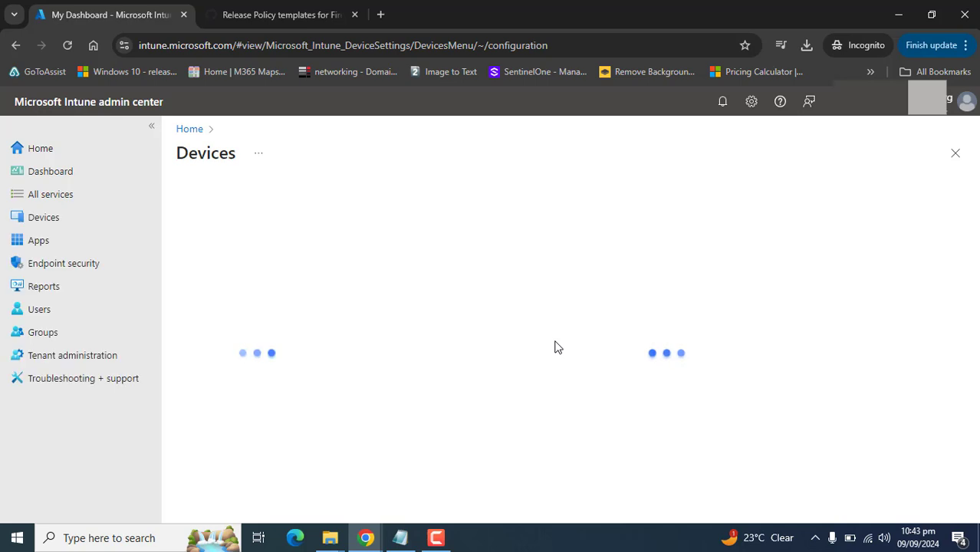
{"action": "left_click", "coordinate": [471, 363]}
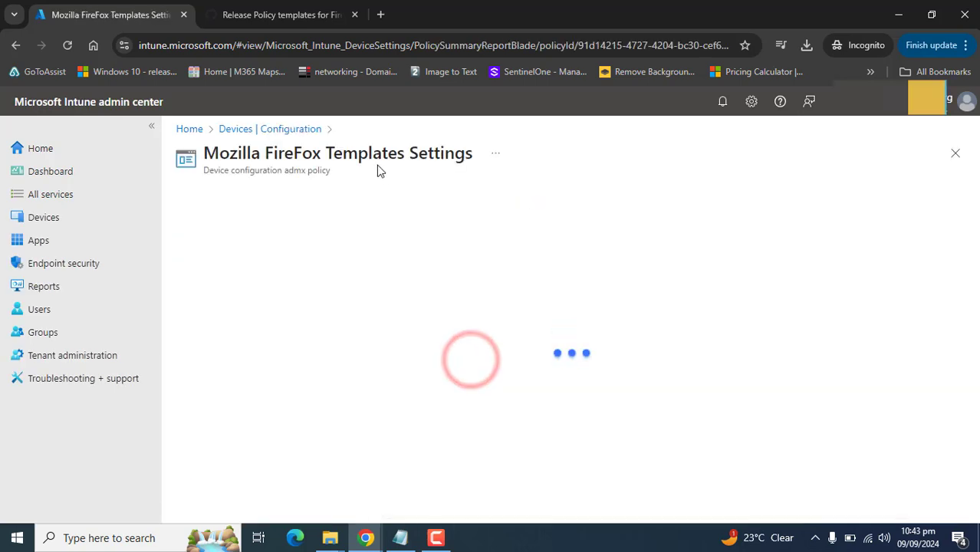
{"action": "left_click_drag", "start_coordinate": [204, 153], "coordinate": [357, 155]}
{"action": "left_click", "coordinate": [496, 153]}
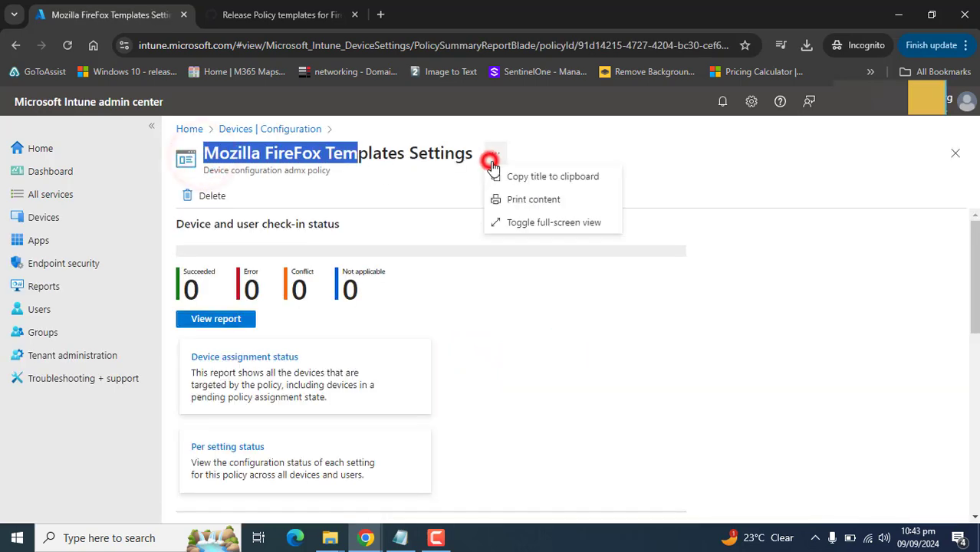
{"action": "left_click", "coordinate": [802, 197]}
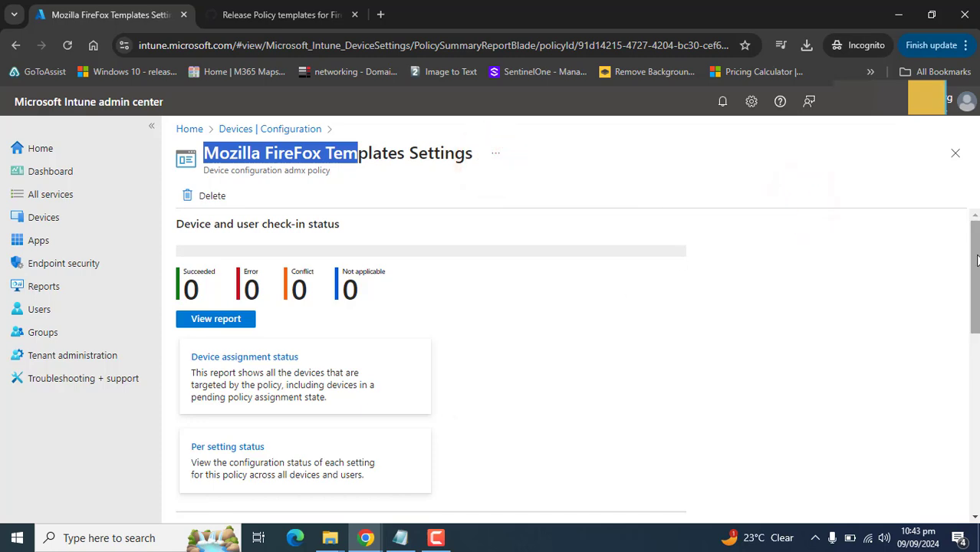
{"action": "left_click_drag", "start_coordinate": [973, 276], "coordinate": [974, 253]}
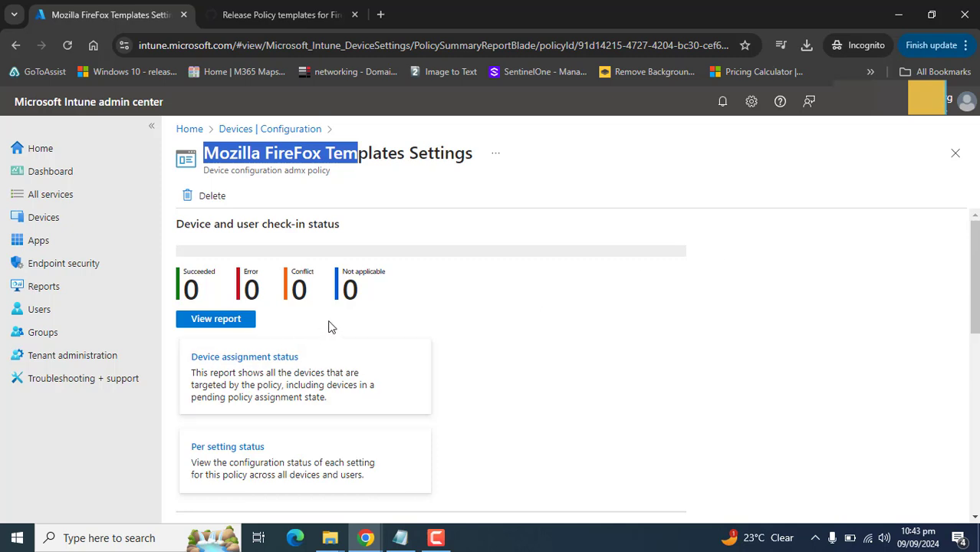
{"action": "left_click", "coordinate": [537, 345]}
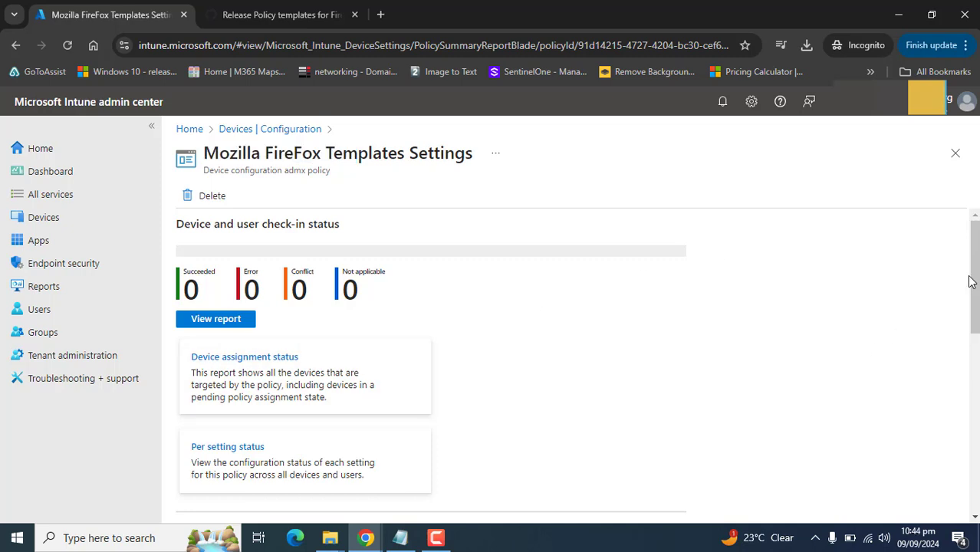
Step: Examine the policy's assigned groups, scope tags and configuration settings
{"action": "left_click_drag", "start_coordinate": [972, 257], "coordinate": [330, 317]}
{"action": "triple_click", "coordinate": [277, 313]}
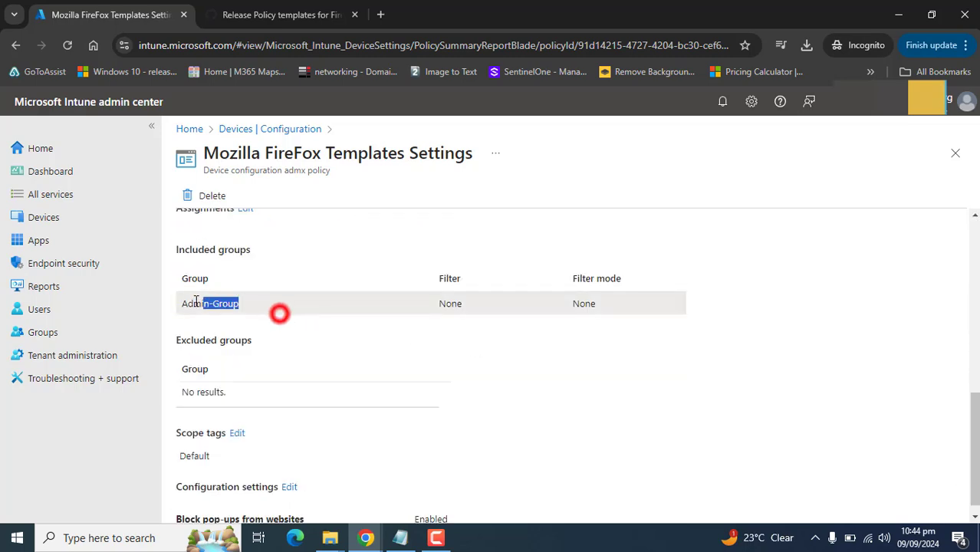
{"action": "left_click_drag", "start_coordinate": [969, 439], "coordinate": [941, 182]}
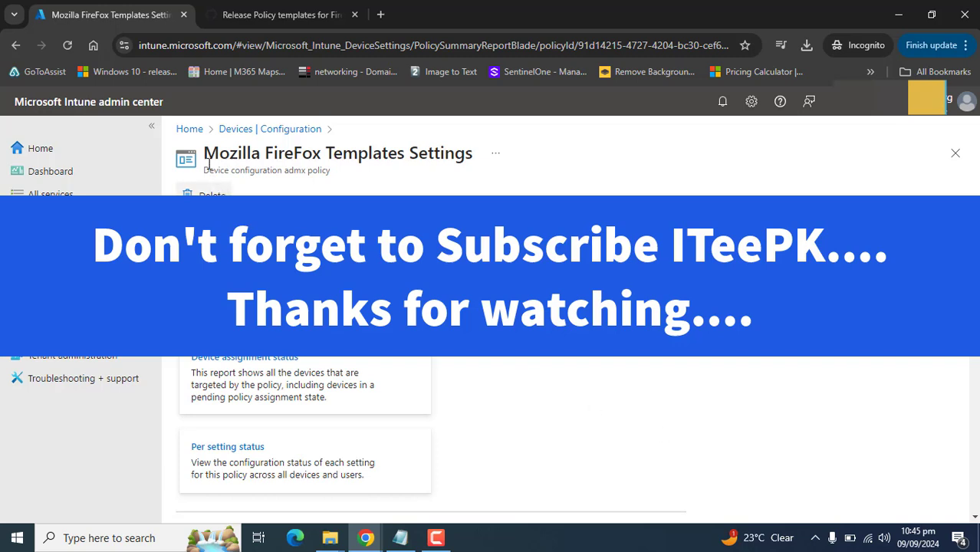
{"action": "left_click_drag", "start_coordinate": [206, 153], "coordinate": [470, 155]}
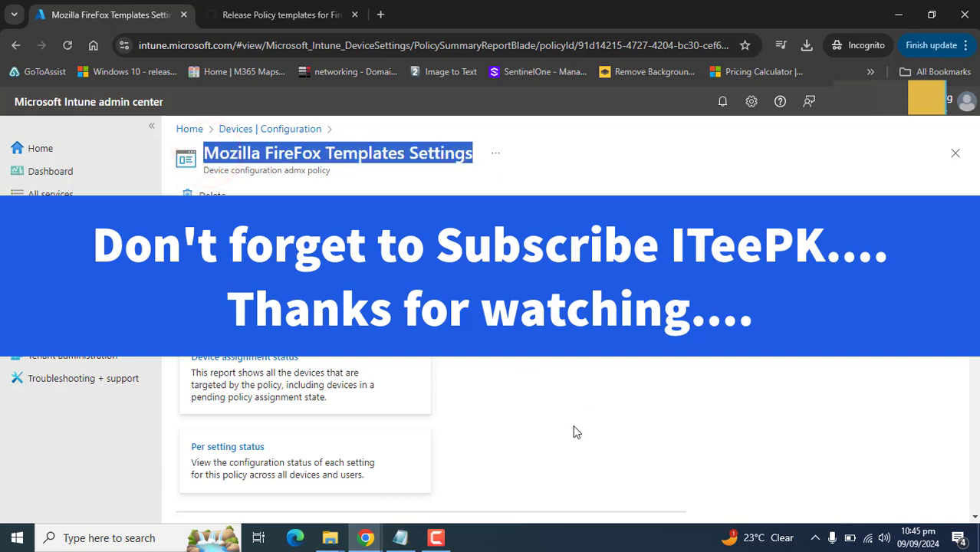